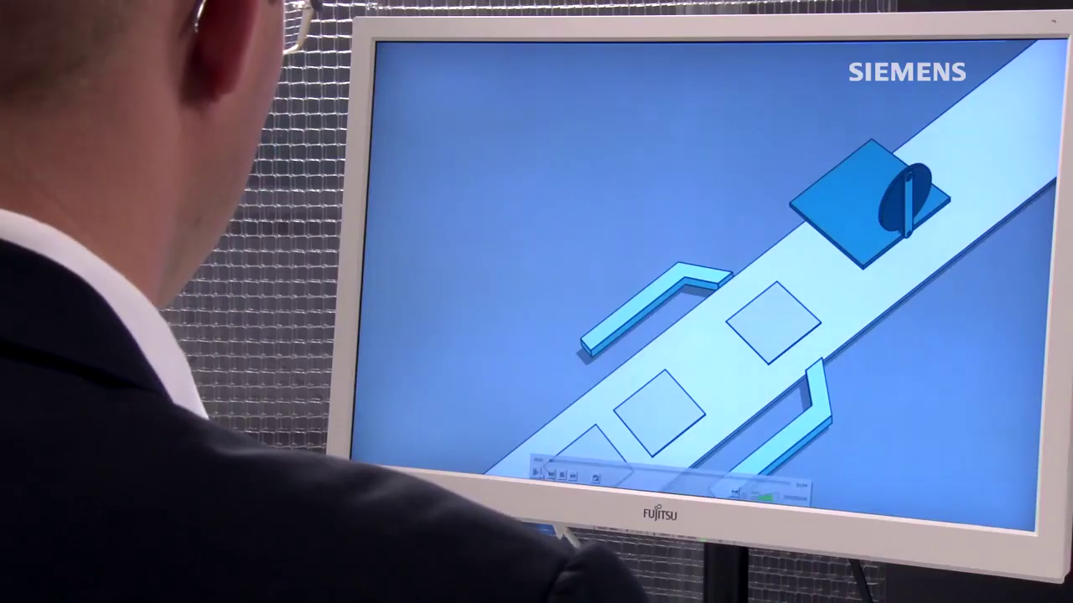
Leave the machine animation and open ControlAxes [FB1] from PLC_1's Program blocks.
{"action": "left_click", "coordinate": [536, 472]}
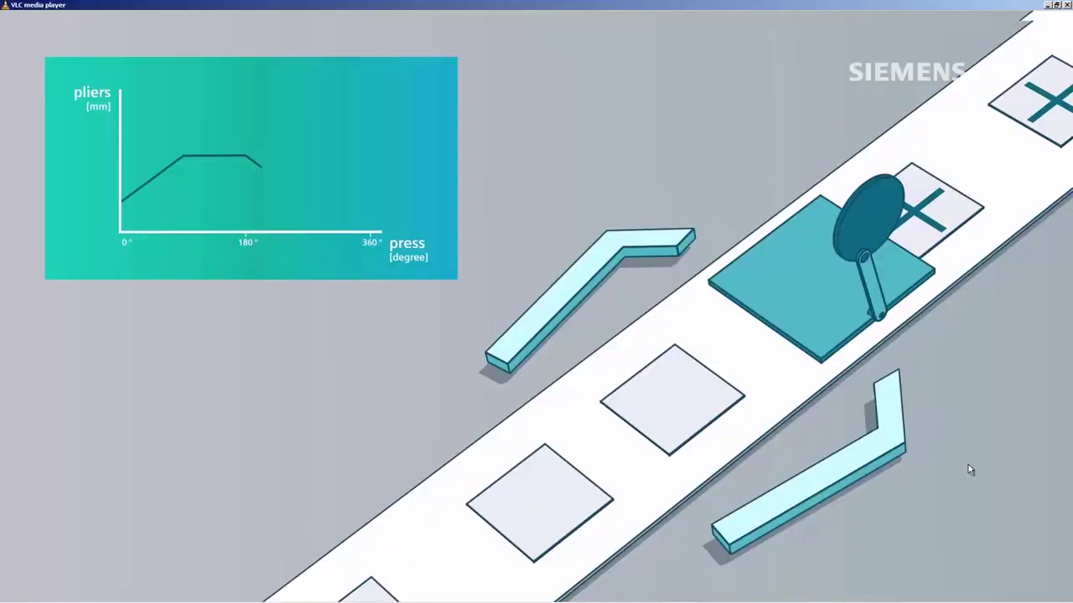
{"action": "key", "text": "alt+F4"}
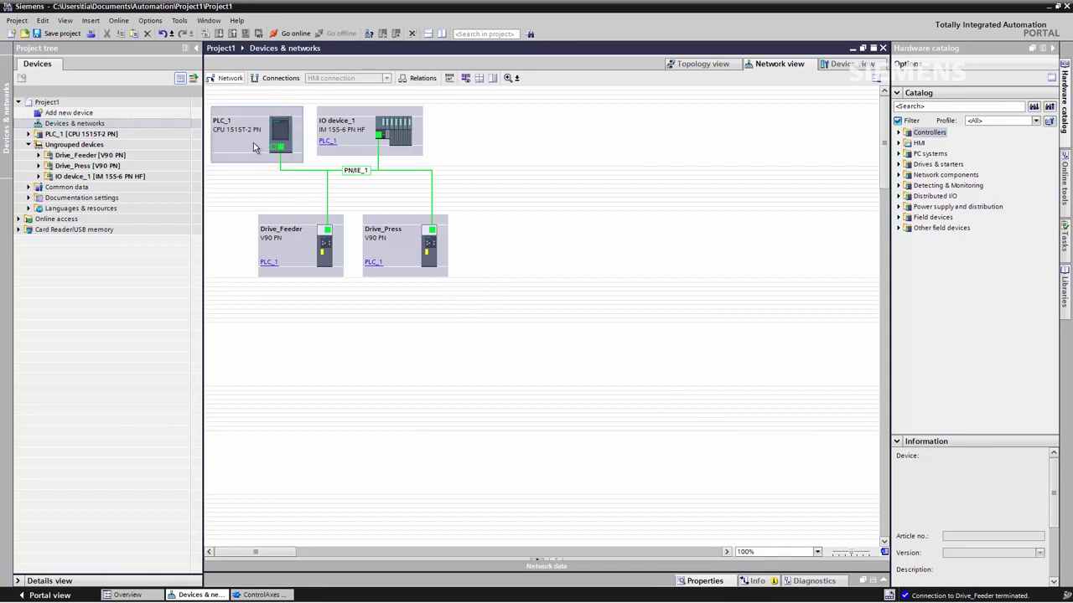
{"action": "left_click", "coordinate": [28, 134]}
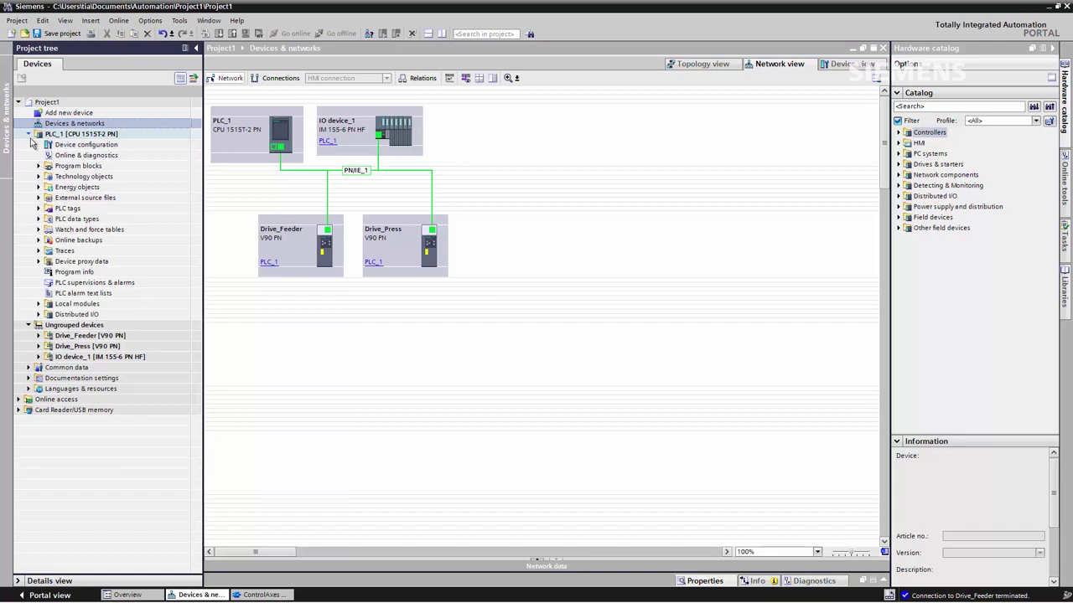
{"action": "left_click", "coordinate": [38, 177]}
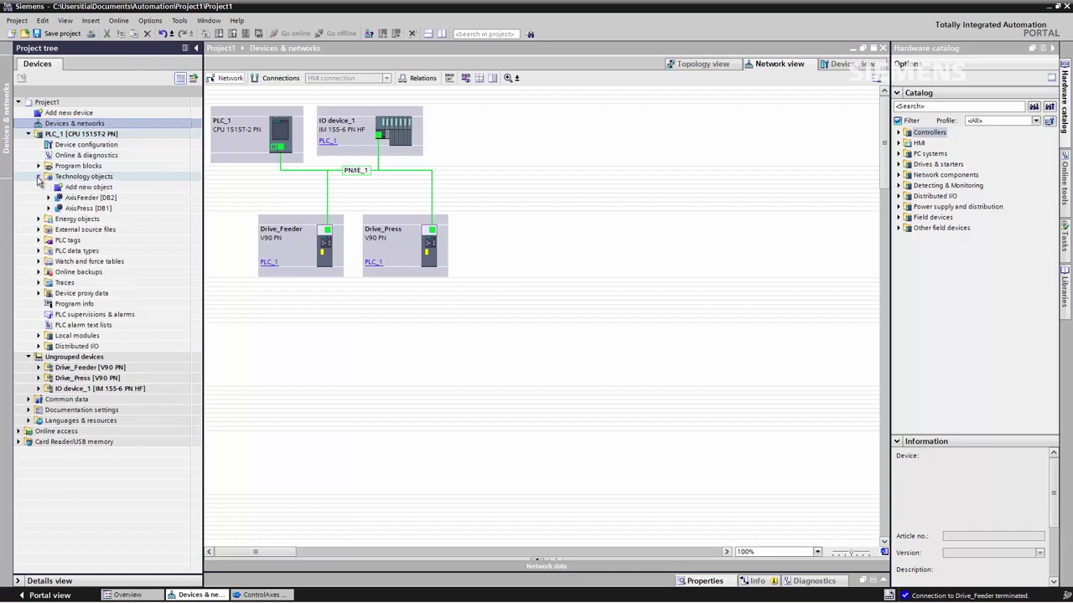
{"action": "left_click", "coordinate": [75, 210]}
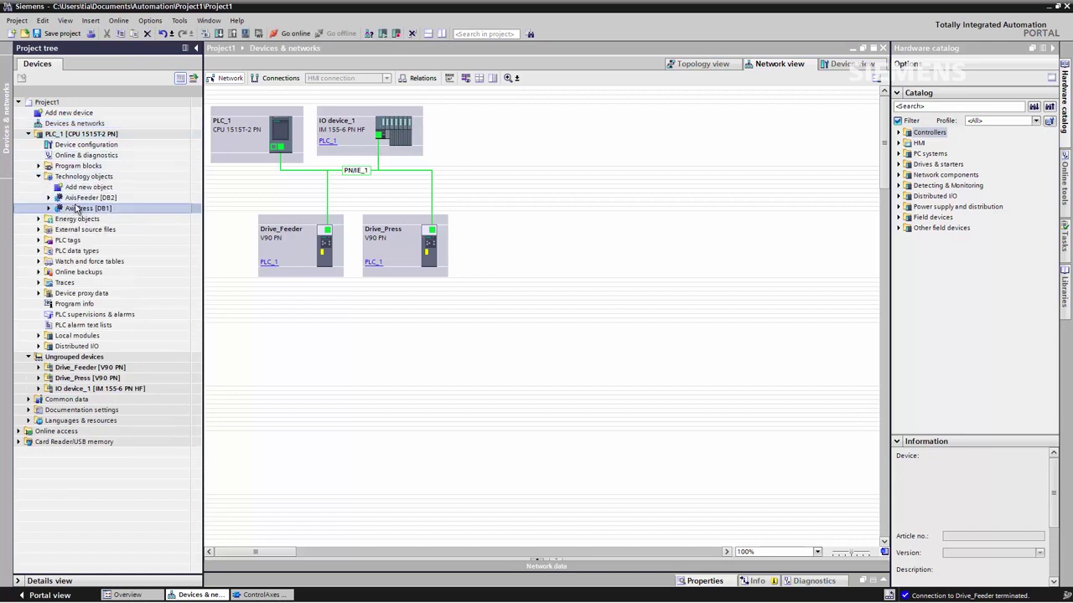
{"action": "left_click", "coordinate": [78, 199]}
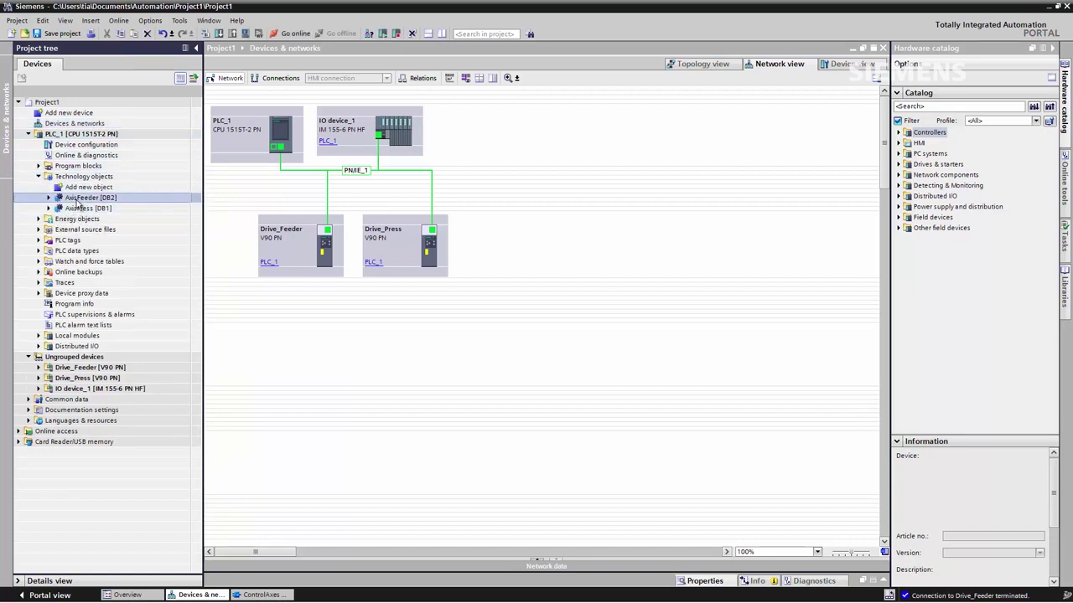
{"action": "left_click", "coordinate": [39, 167]}
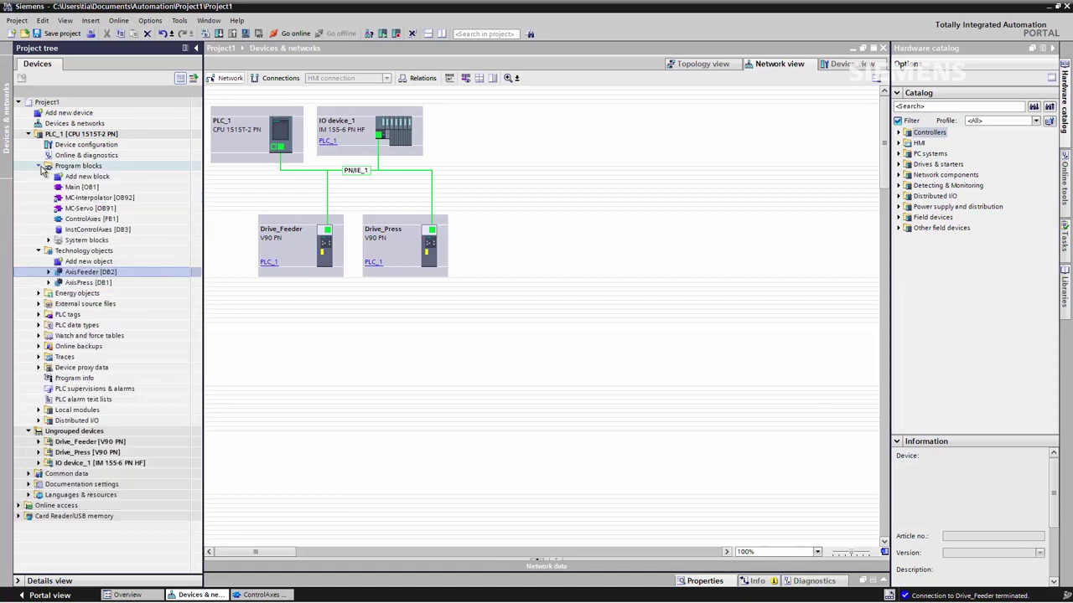
{"action": "double_click", "coordinate": [83, 219]}
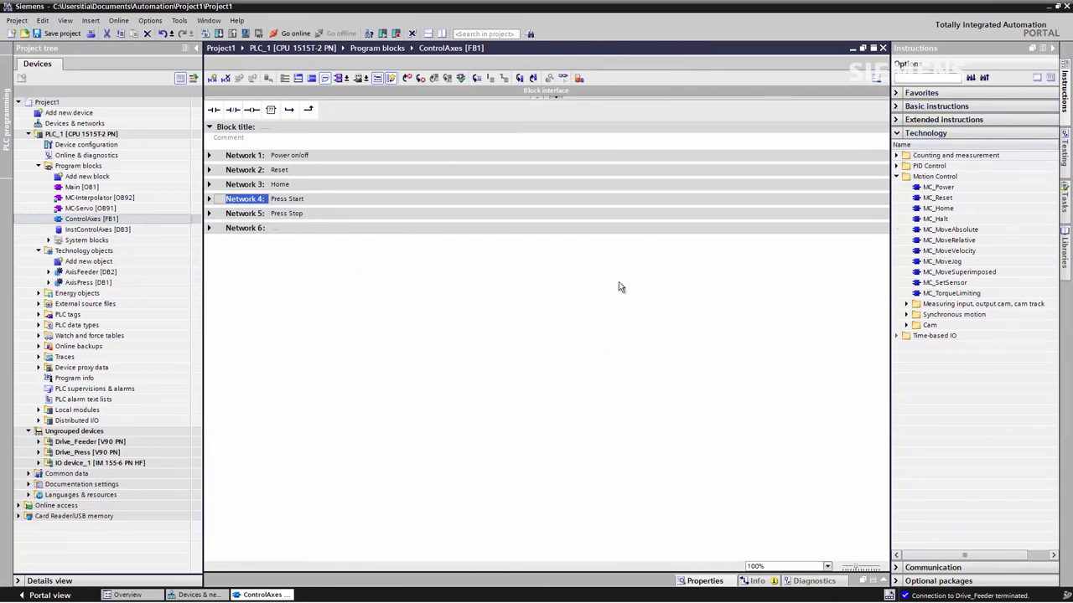
Expand the Power on/off and Press Start networks, then begin adding a technology object.
{"action": "left_click", "coordinate": [209, 155]}
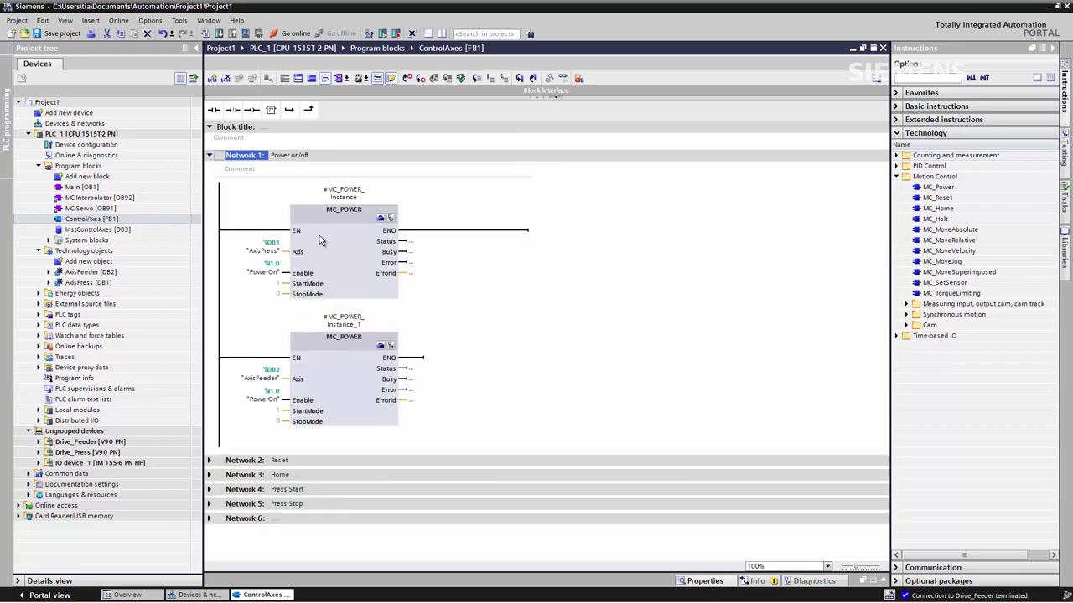
{"action": "left_click", "coordinate": [210, 489]}
{"action": "scroll", "coordinate": [250, 419], "scroll_direction": "down", "scroll_amount": 3}
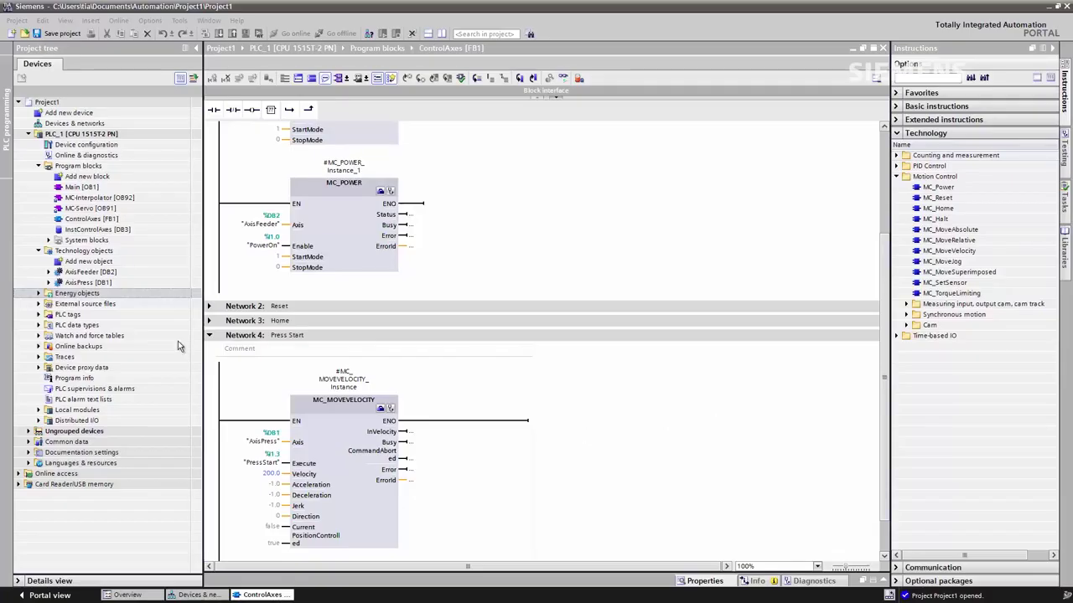
{"action": "double_click", "coordinate": [86, 262]}
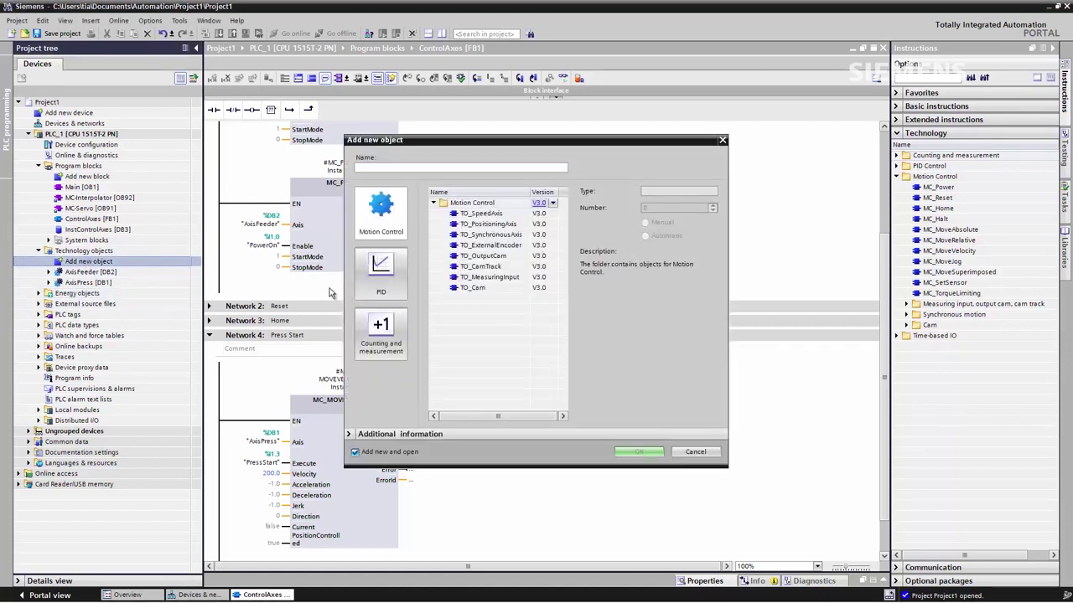
Create the TO_Cam object Cam_1 and enlarge its cam profile editor.
{"action": "left_click", "coordinate": [457, 290]}
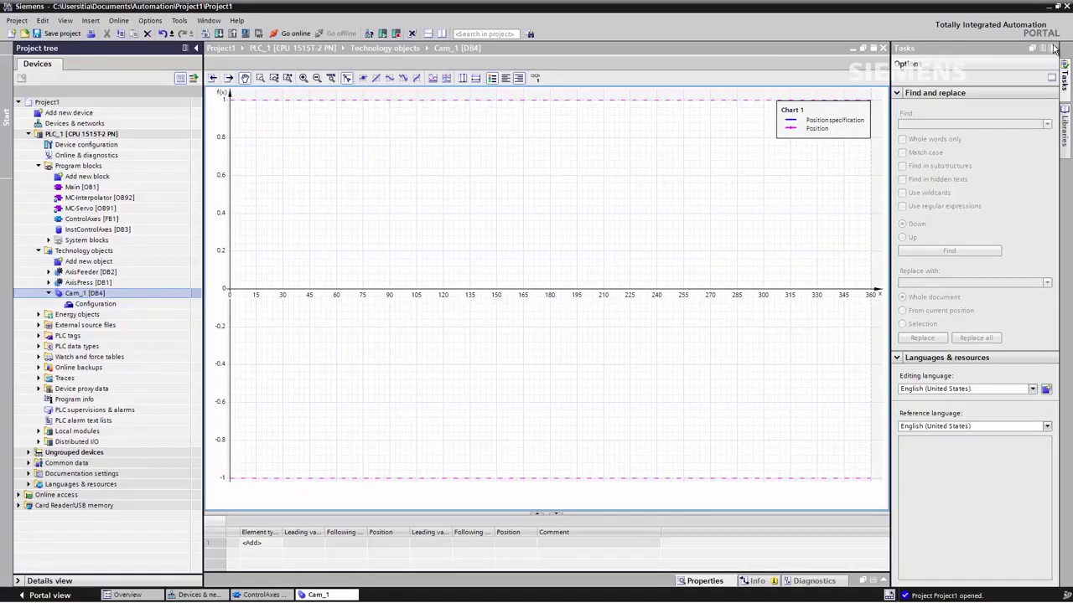
{"action": "left_click", "coordinate": [1053, 48]}
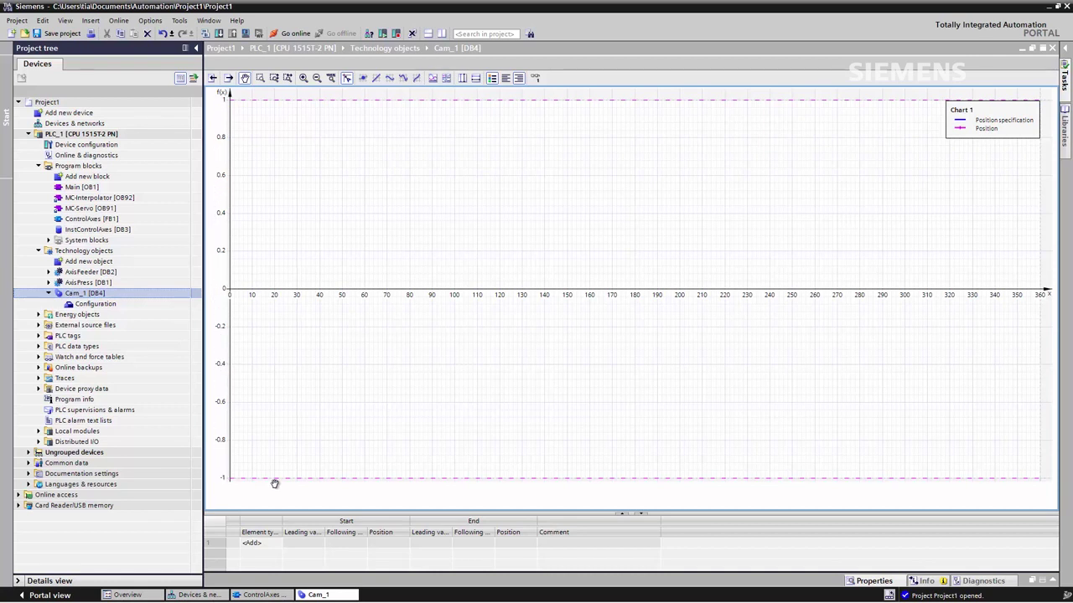
In Cam_1's profile properties, set the following value minimum to 0 and maximum to 40.
{"action": "left_click", "coordinate": [864, 582]}
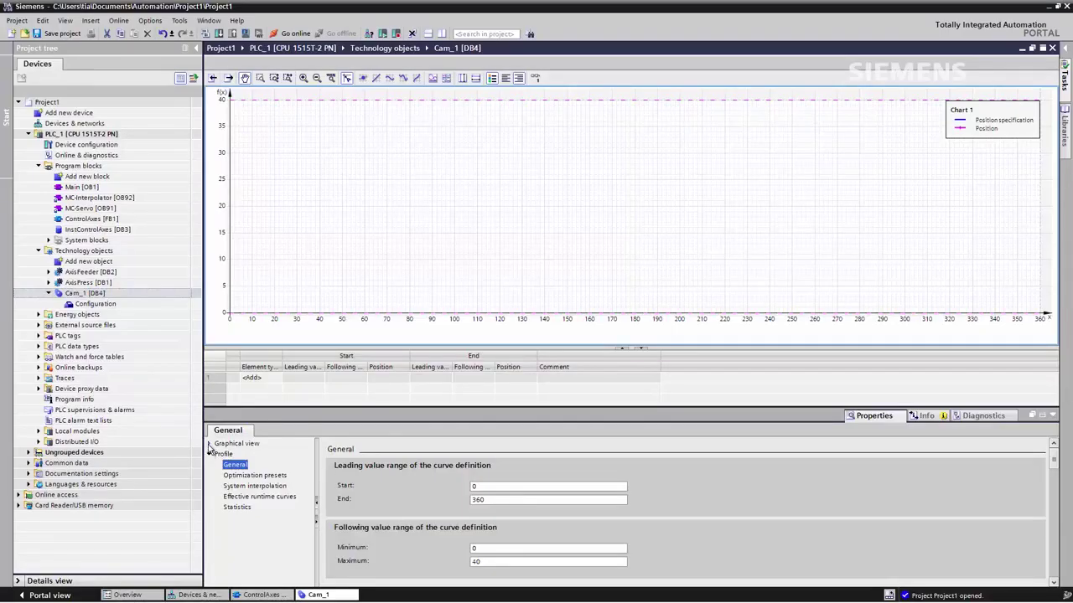
Check the graphical view snap grid settings, then collapse Properties to enlarge the Cam_1 chart.
{"action": "left_click", "coordinate": [209, 444]}
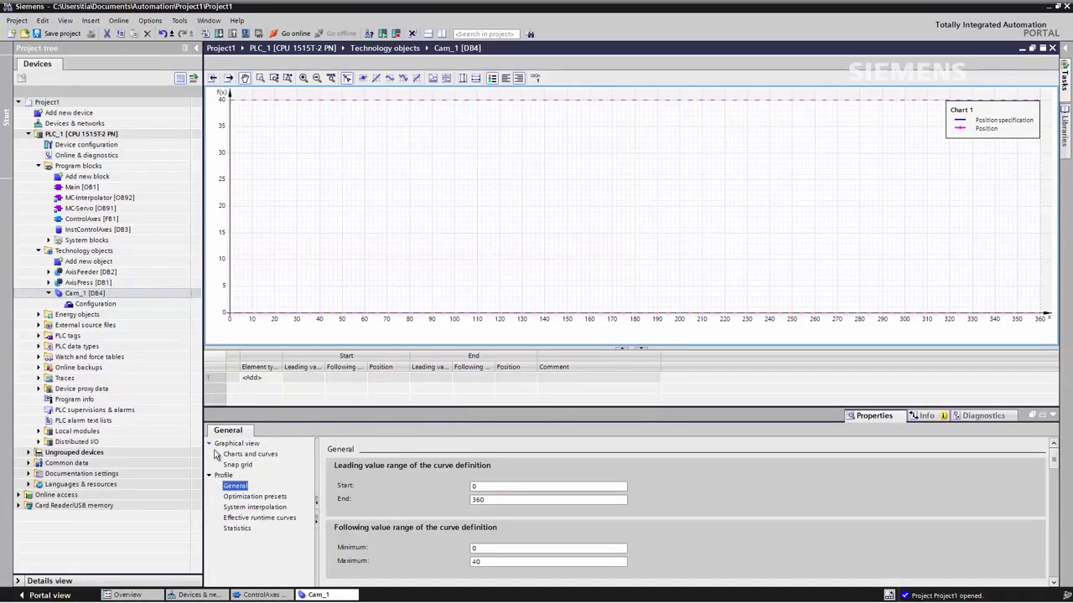
{"action": "left_click", "coordinate": [236, 465]}
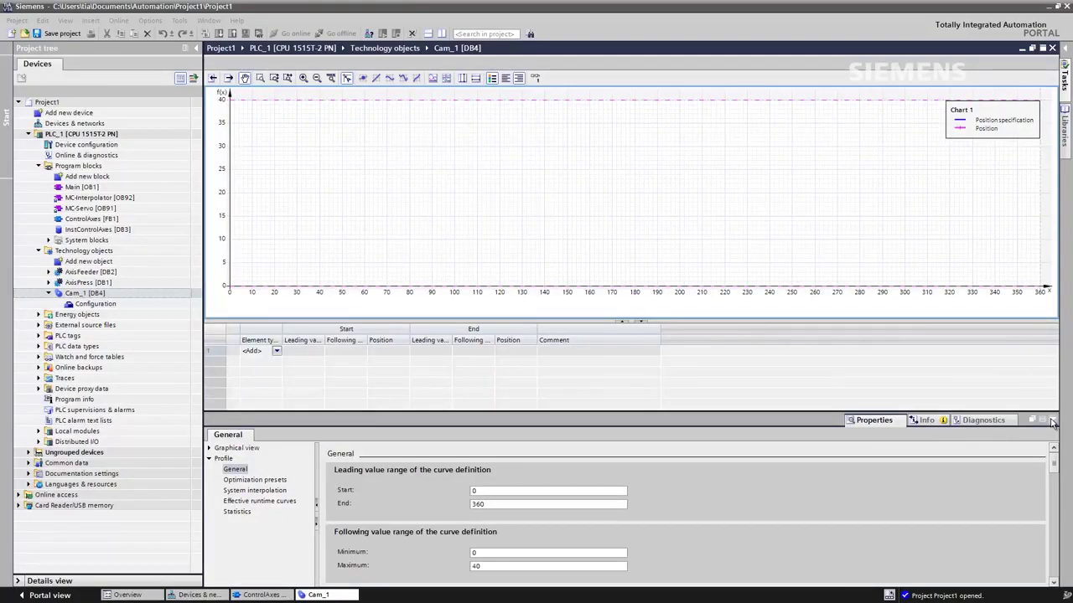
{"action": "left_click", "coordinate": [1052, 420]}
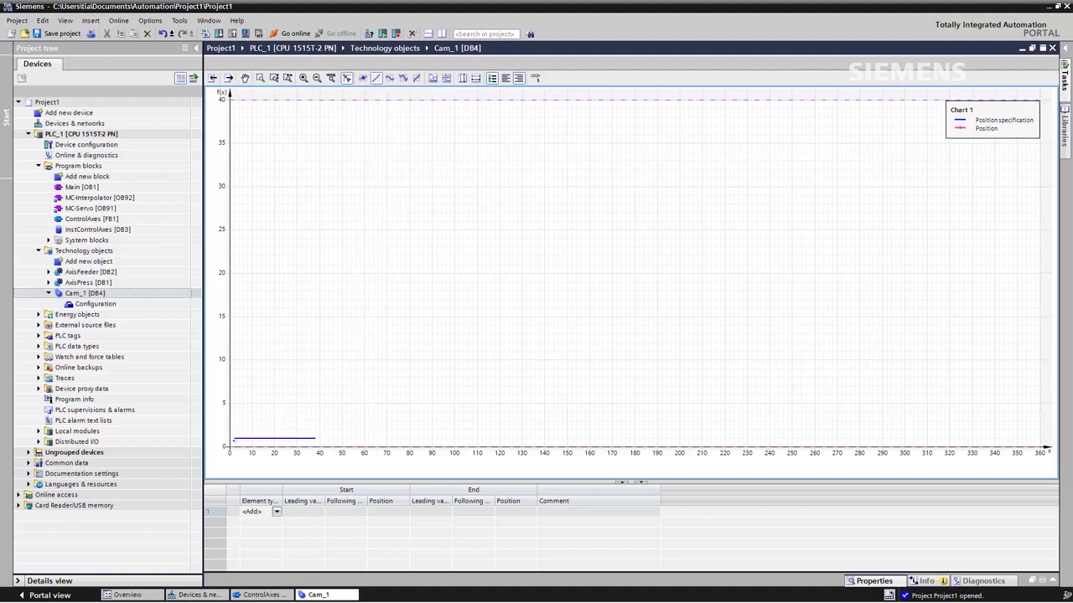
Draw Cam_1 lines at 0 over 0–40°, at 40 over 130–230°, and at 0 over 270–306°.
{"action": "left_click", "coordinate": [310, 447]}
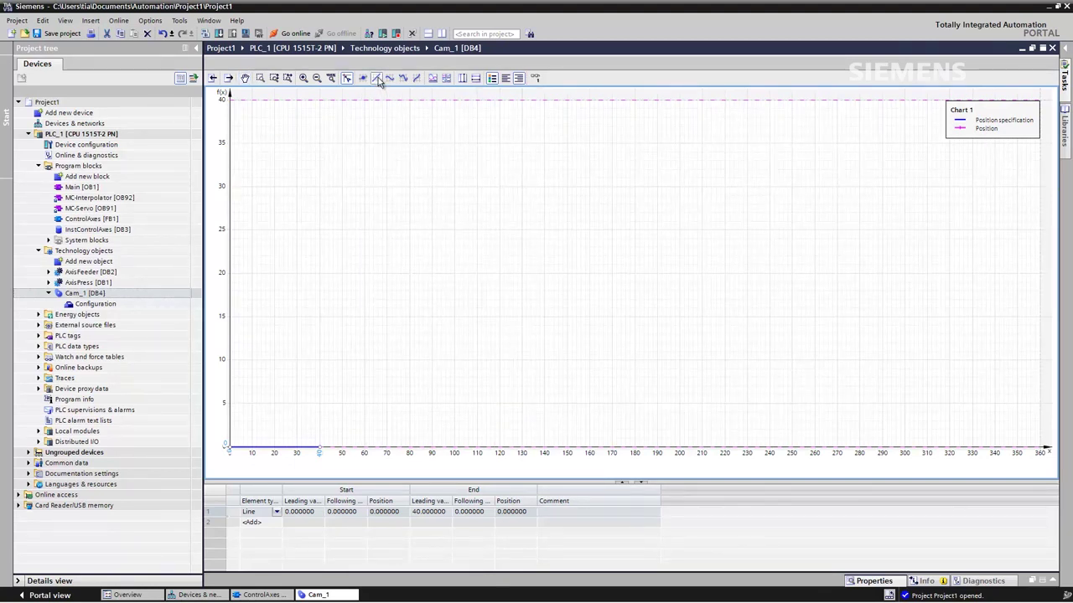
{"action": "left_click_drag", "start_coordinate": [538, 144], "coordinate": [520, 100]}
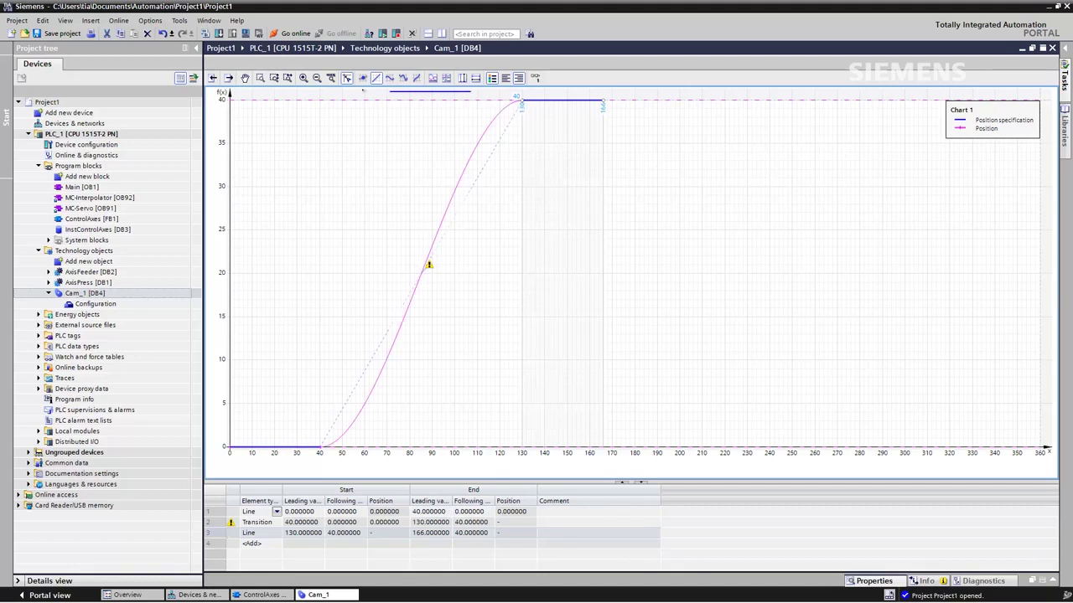
{"action": "left_click", "coordinate": [603, 101]}
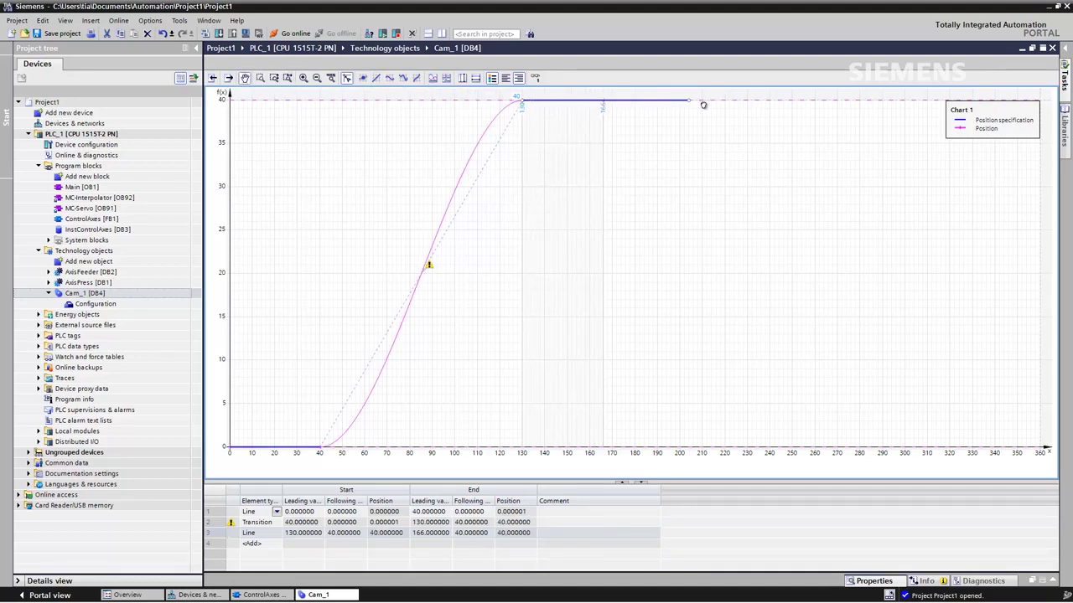
{"action": "left_click_drag", "start_coordinate": [703, 105], "coordinate": [748, 101]}
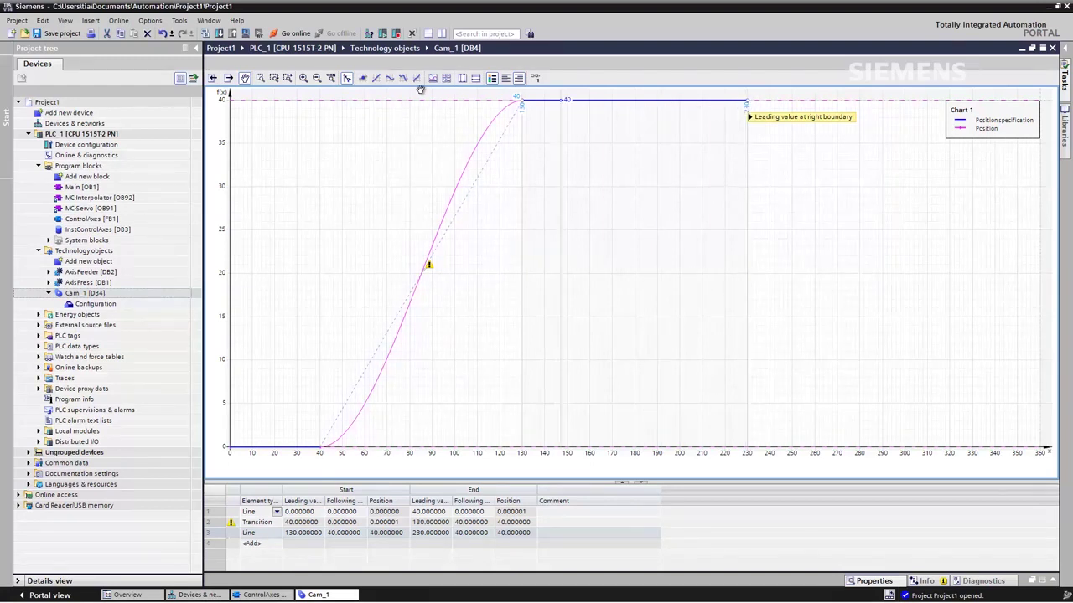
{"action": "left_click", "coordinate": [375, 79]}
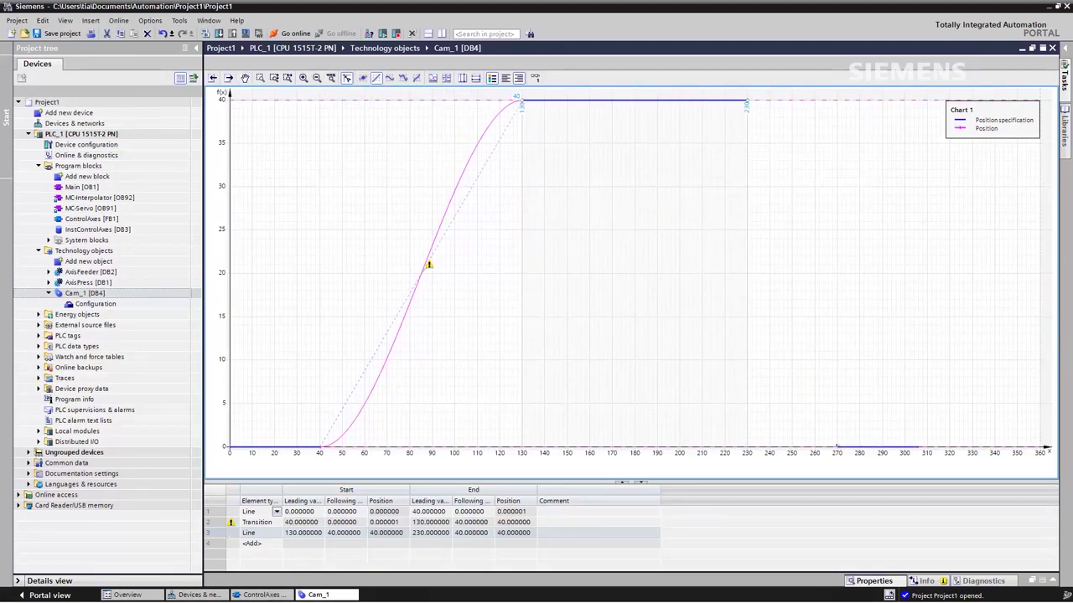
{"action": "left_click", "coordinate": [836, 447]}
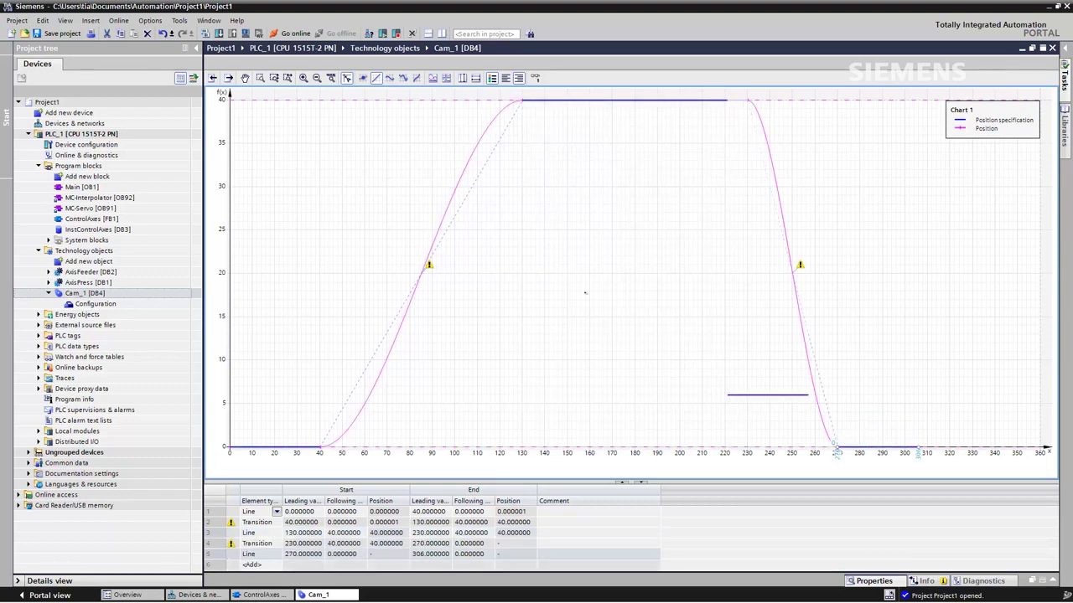
{"action": "left_click", "coordinate": [921, 450]}
Extend the final dwell to 360° and show velocity, acceleration and jerk charts below the position chart.
{"action": "left_click_drag", "start_coordinate": [922, 449], "coordinate": [1039, 450]}
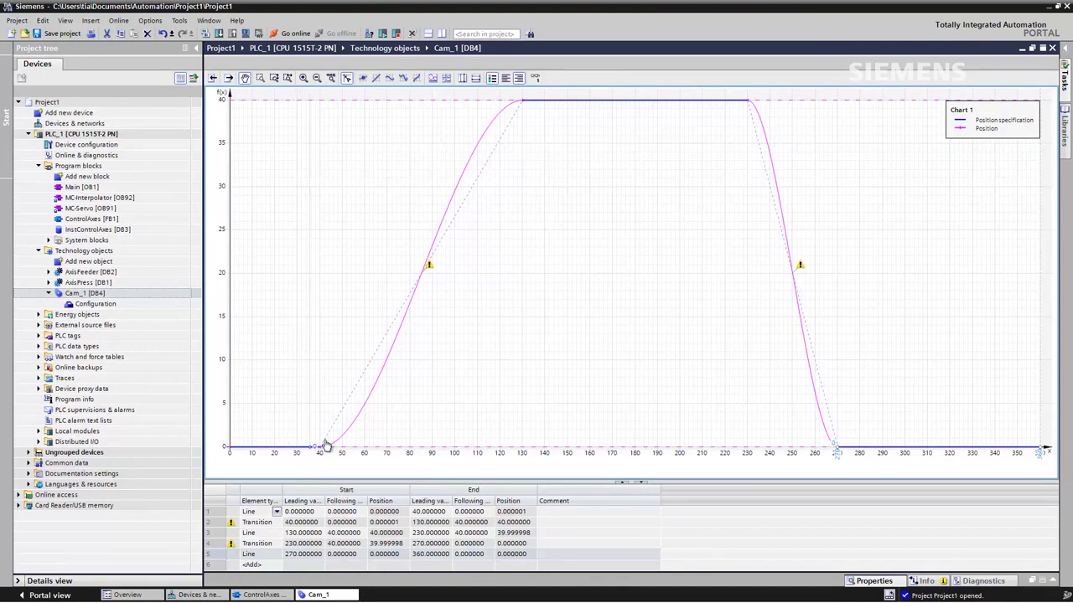
{"action": "left_click", "coordinate": [441, 229]}
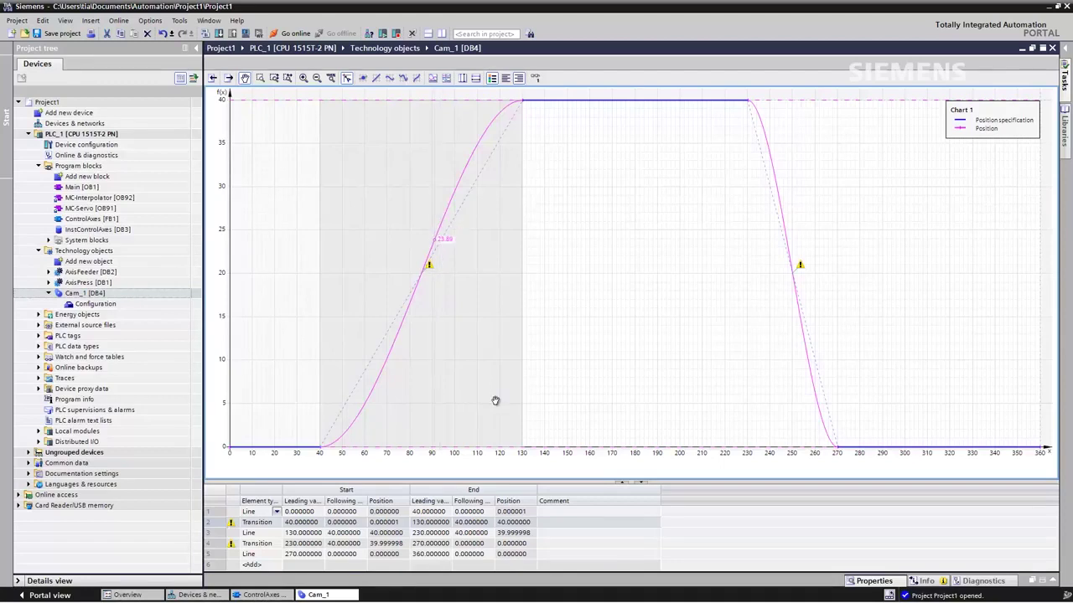
{"action": "left_click", "coordinate": [641, 483]}
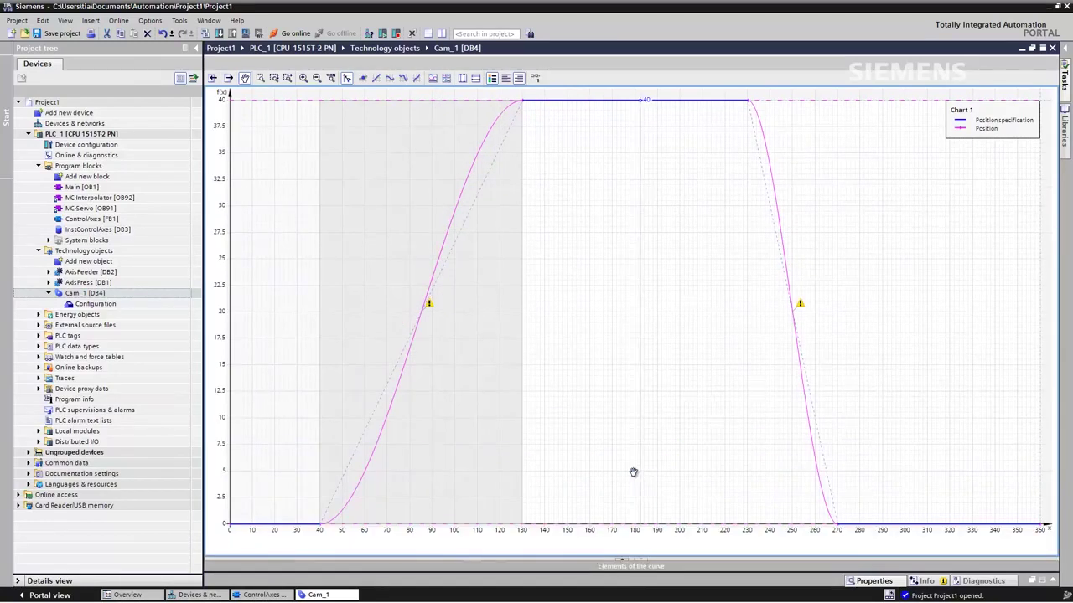
{"action": "left_click", "coordinate": [447, 77]}
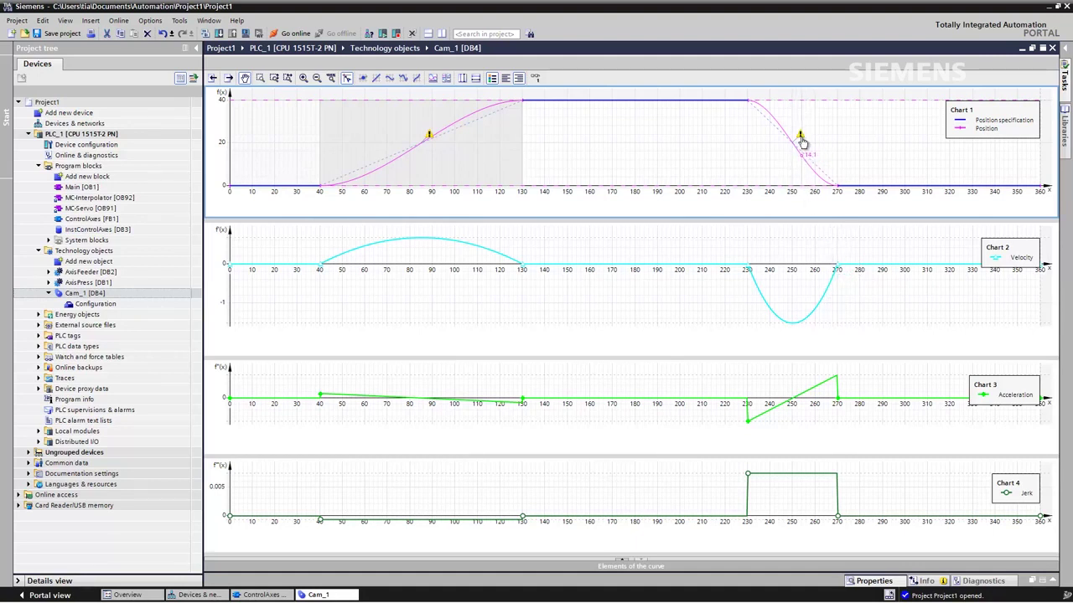
Show Cam_1's profile properties with leading range 0–360 and following range 0–40.
{"action": "mouse_move", "coordinate": [802, 143]}
{"action": "left_click", "coordinate": [1053, 583]}
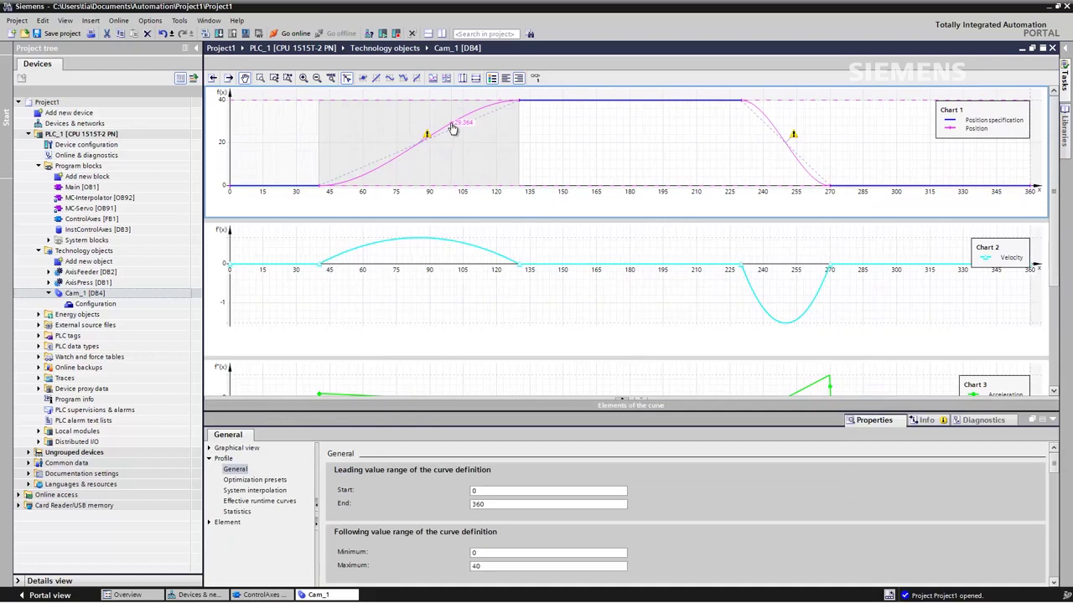
Set the 40–130° rising transition's optimization method to VDI-based optimization.
{"action": "left_click", "coordinate": [211, 523]}
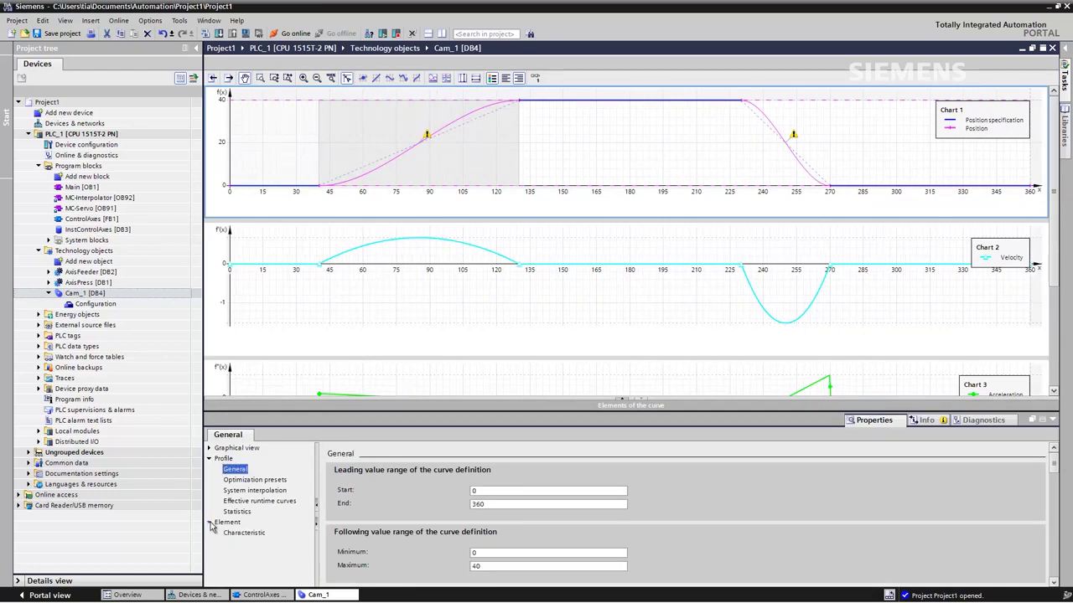
{"action": "left_click", "coordinate": [243, 534]}
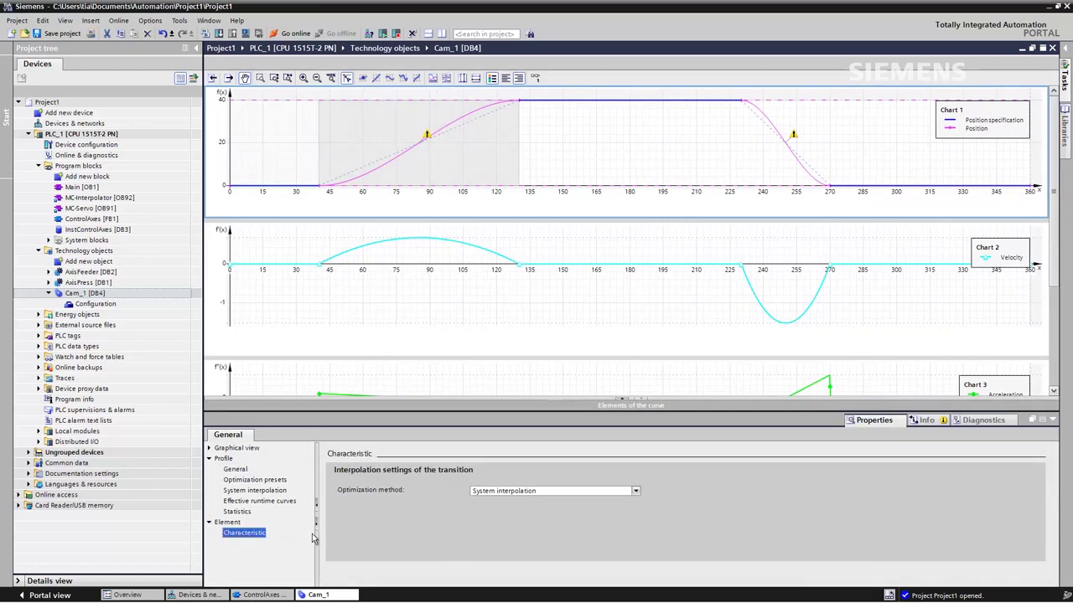
{"action": "left_click", "coordinate": [634, 492]}
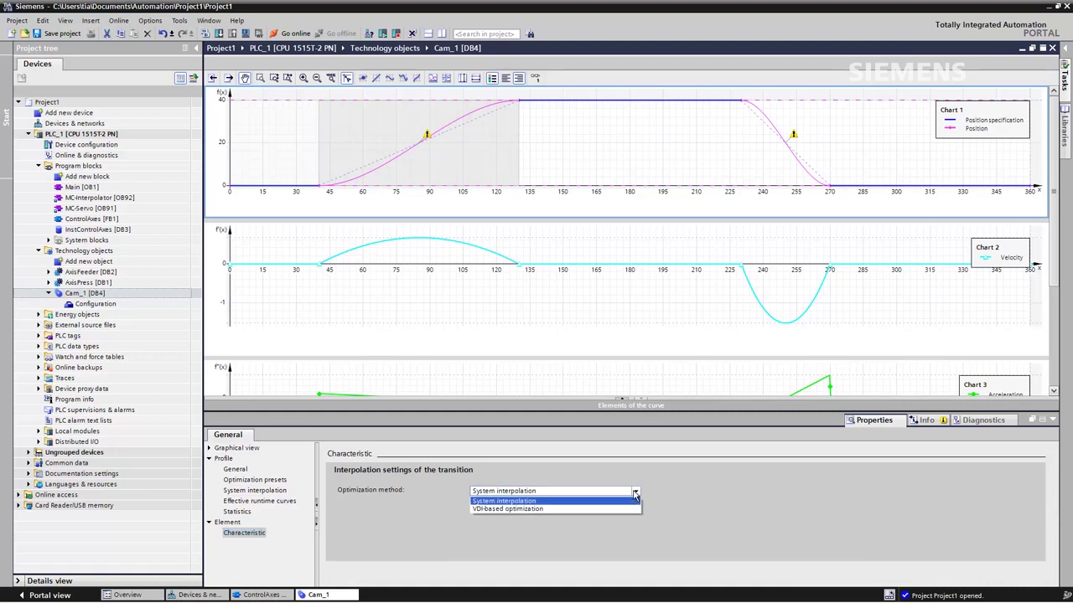
{"action": "left_click", "coordinate": [559, 509]}
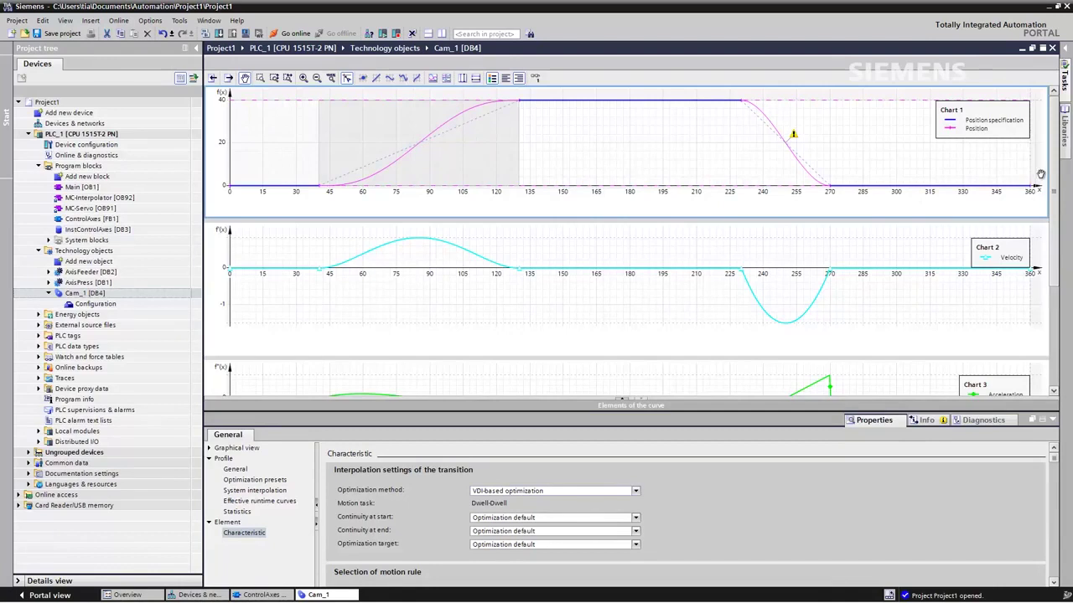
{"action": "scroll", "coordinate": [1057, 184], "scroll_direction": "down", "scroll_amount": 1}
{"action": "scroll", "coordinate": [1057, 184], "scroll_direction": "down", "scroll_amount": 1}
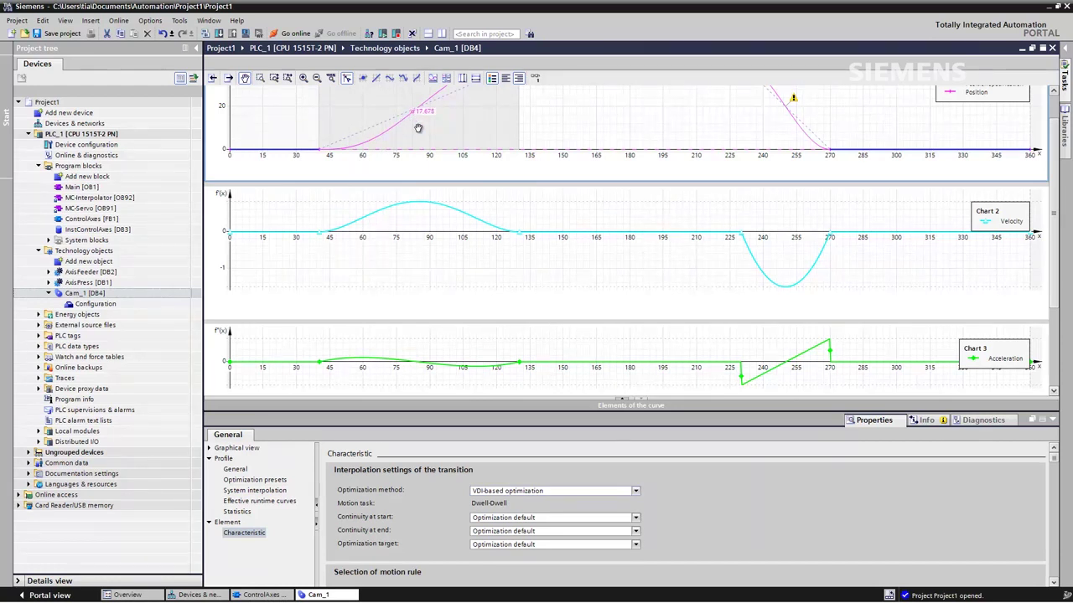
Apply VDI-based optimization to the 230–270° falling transition and collapse the Properties inspector.
{"action": "left_click", "coordinate": [795, 123]}
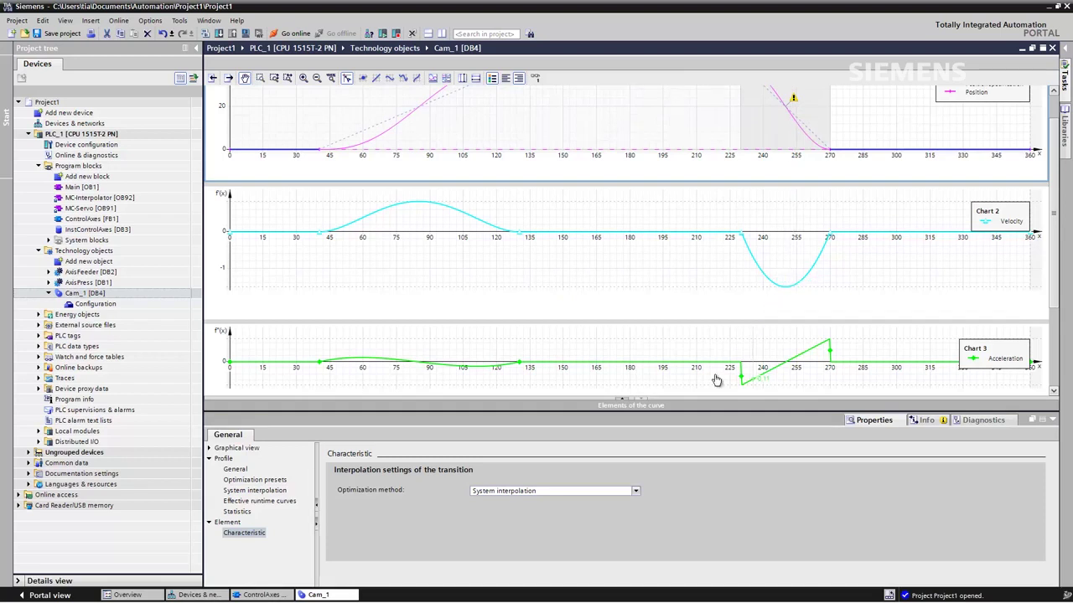
{"action": "left_click", "coordinate": [617, 489]}
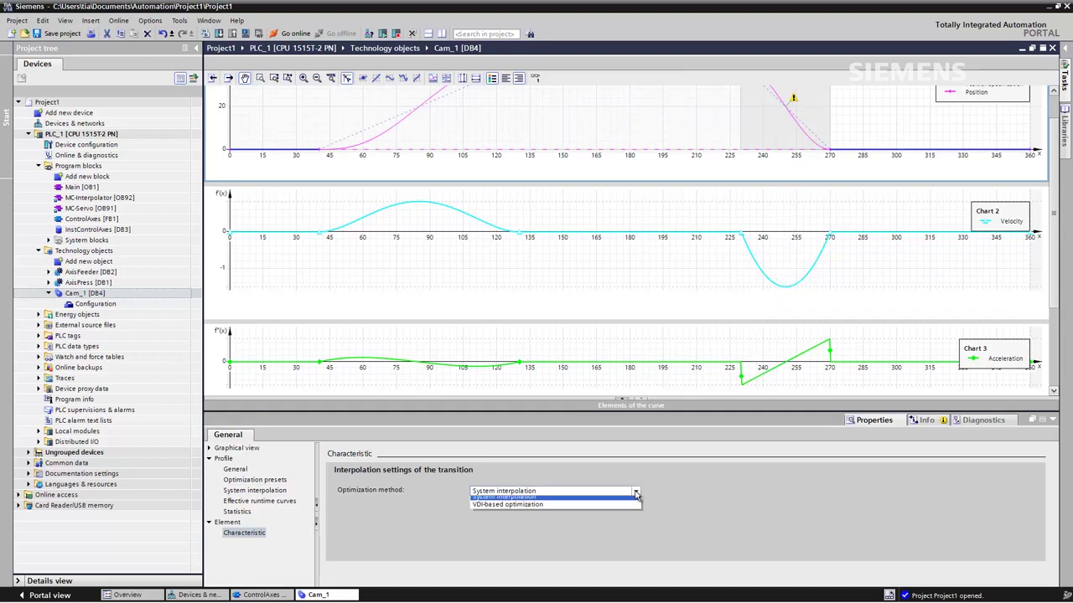
{"action": "left_click", "coordinate": [523, 510]}
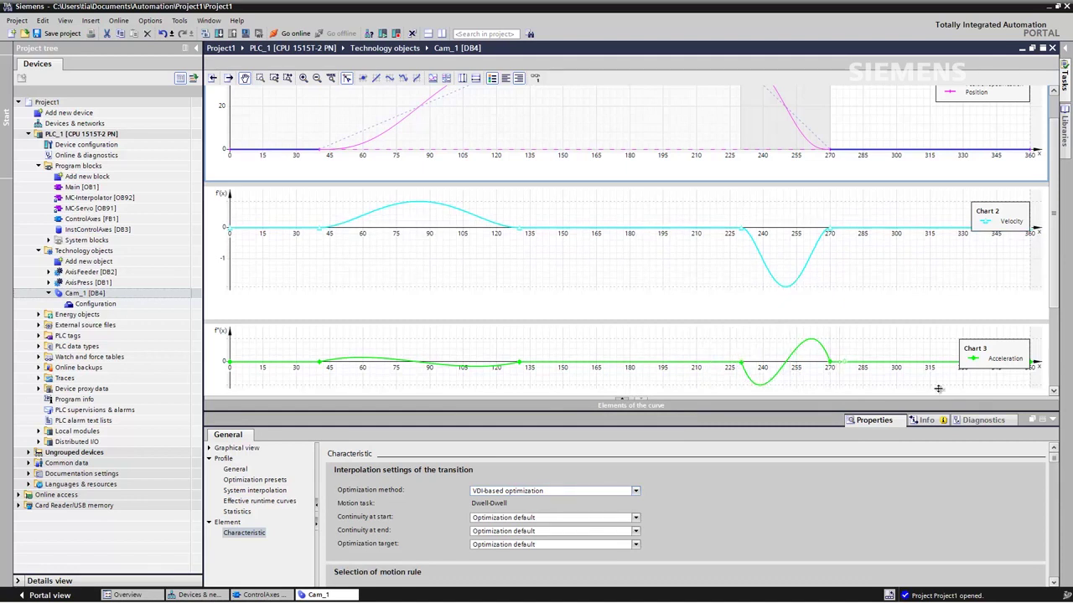
{"action": "left_click", "coordinate": [1053, 426]}
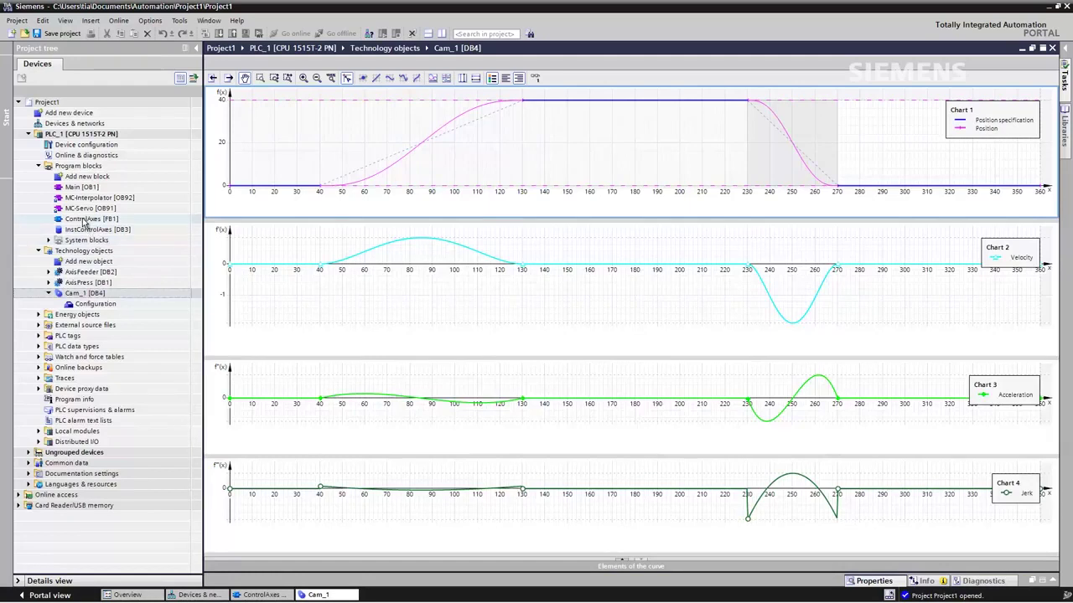
Open ControlAxes [FB1], collapse its networks, and title Network 6 'Feeder CamIn'.
{"action": "double_click", "coordinate": [83, 219]}
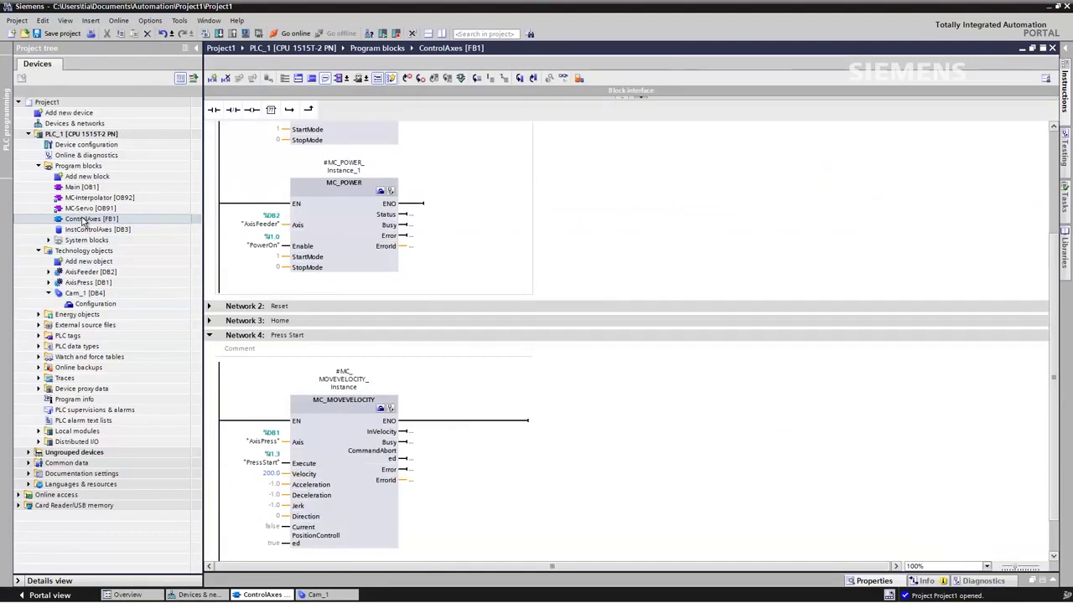
{"action": "left_click", "coordinate": [312, 78]}
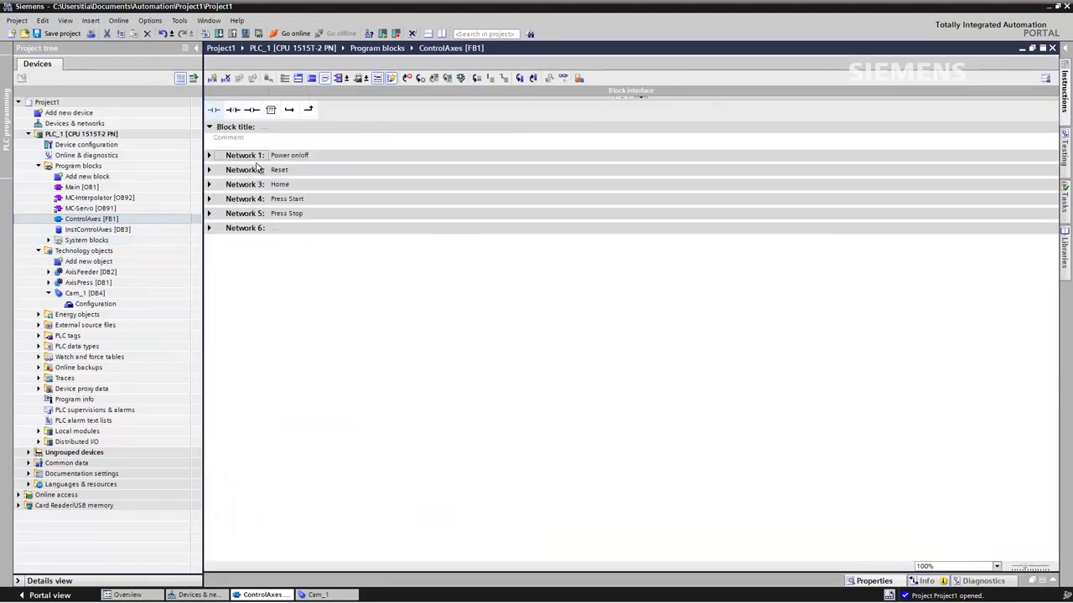
{"action": "left_click", "coordinate": [281, 230]}
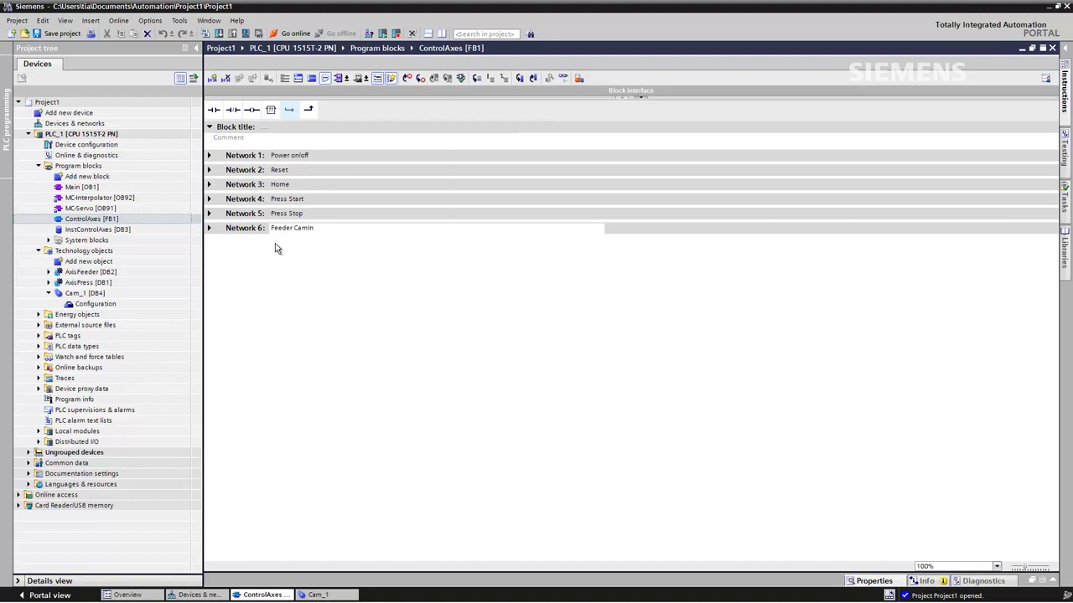
Expand Network 6 and list the Technology > Motion Control > Cam instructions.
{"action": "left_click", "coordinate": [209, 230]}
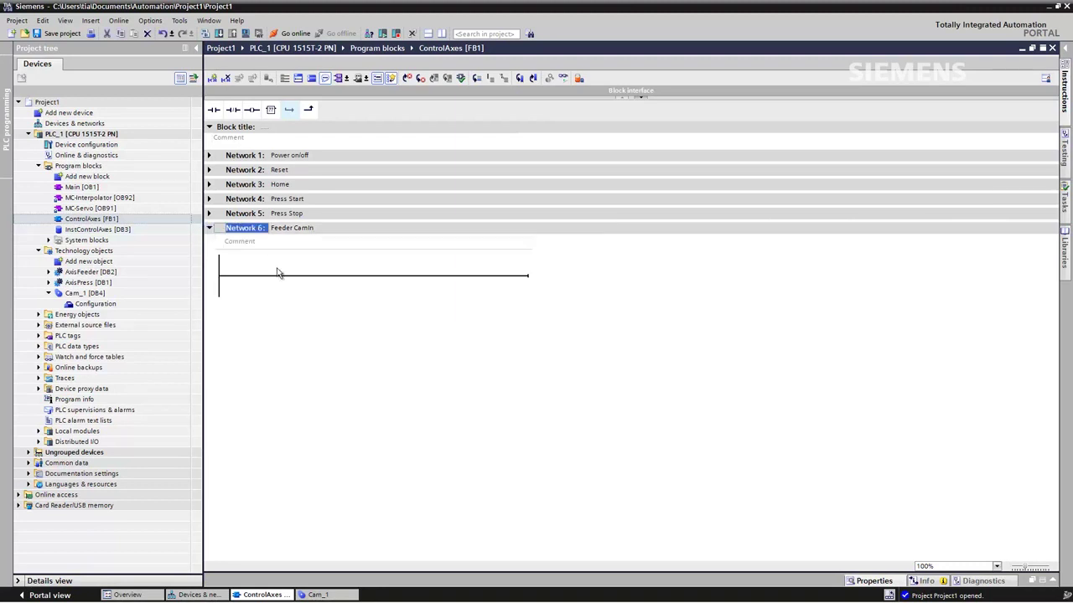
{"action": "left_click", "coordinate": [1066, 88]}
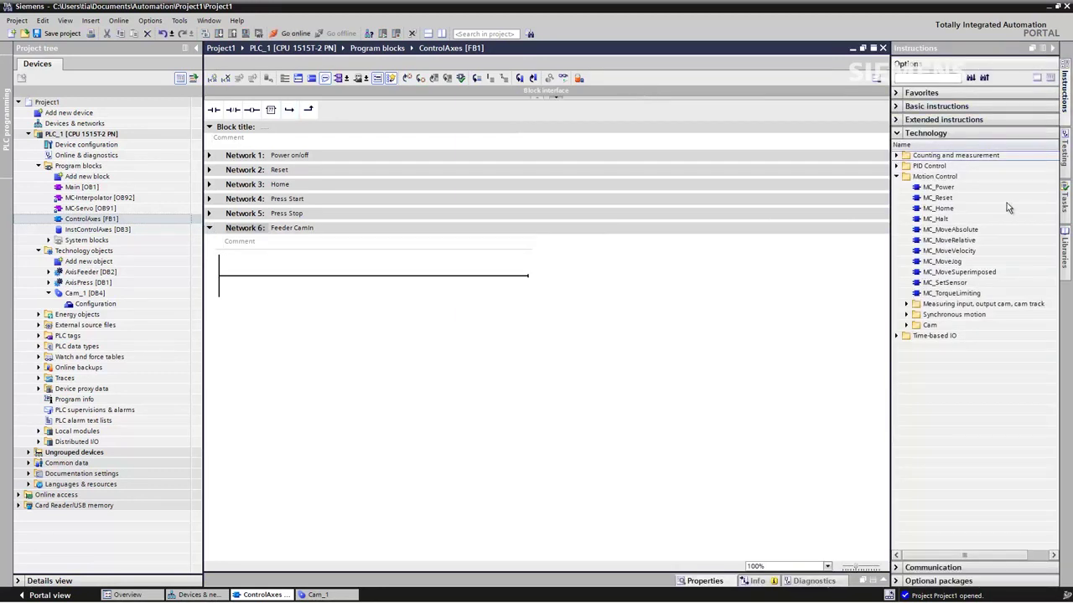
{"action": "left_click", "coordinate": [907, 326]}
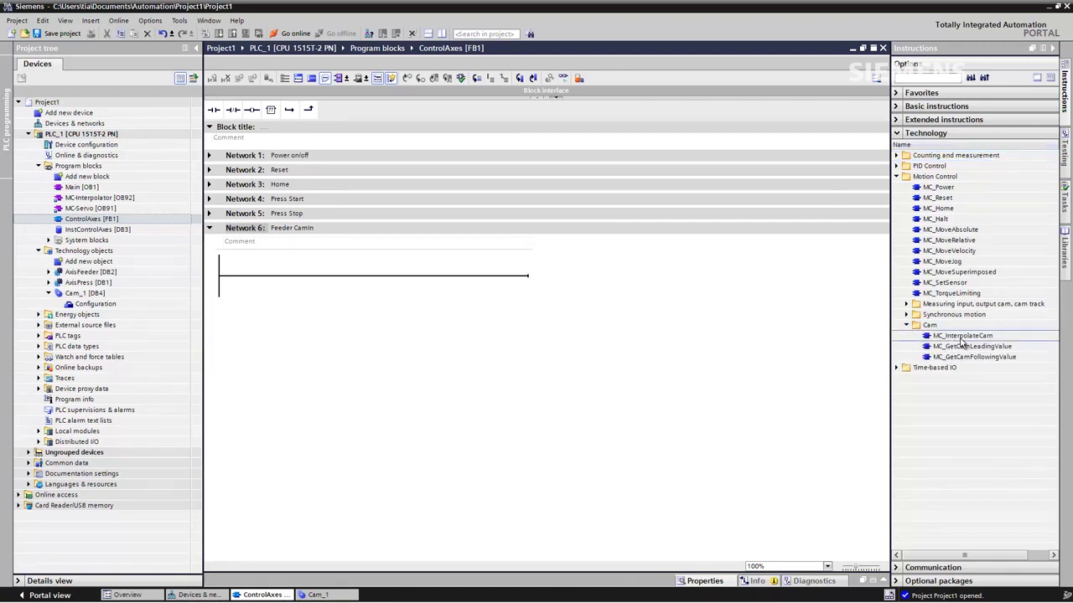
Insert MC_InterpolateCam as a multi-instance in Network 6 with Cam_1 on its Cam input.
{"action": "left_click_drag", "start_coordinate": [387, 267], "coordinate": [369, 274]}
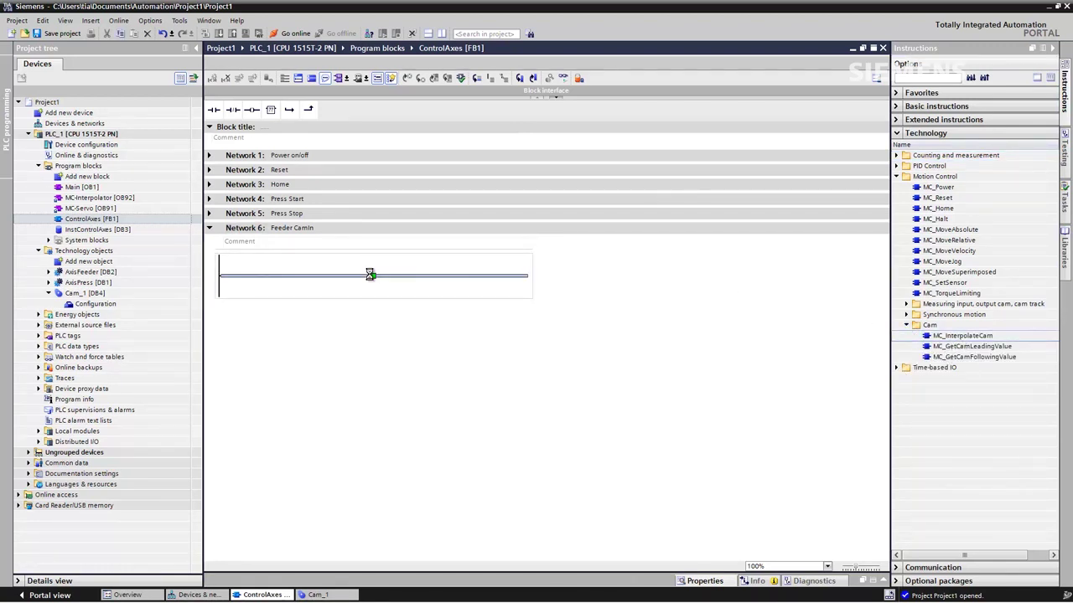
{"action": "left_click", "coordinate": [419, 297]}
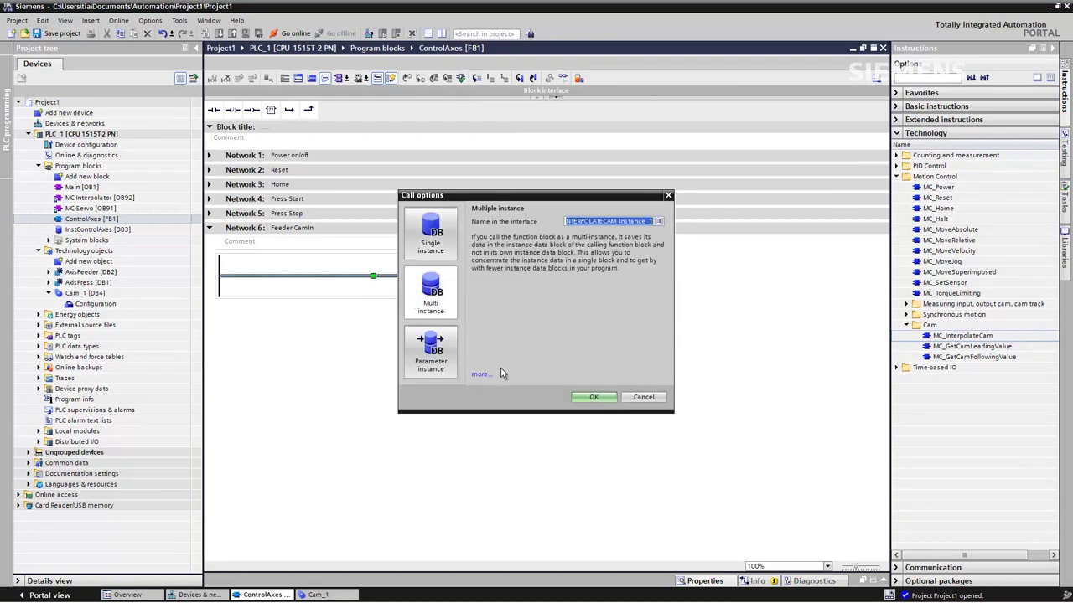
{"action": "left_click", "coordinate": [579, 398]}
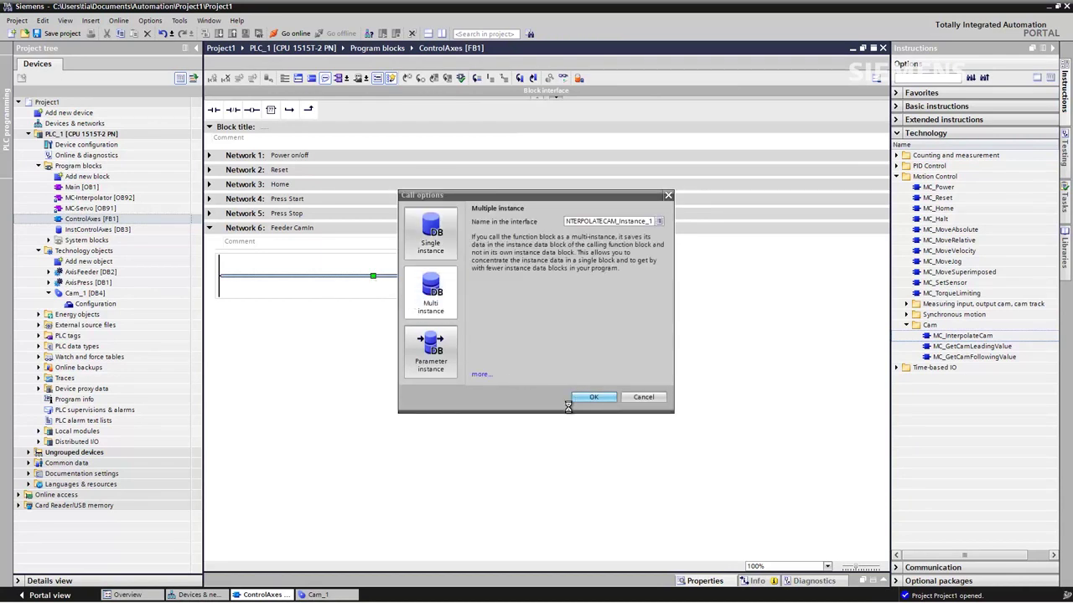
{"action": "left_click", "coordinate": [78, 295]}
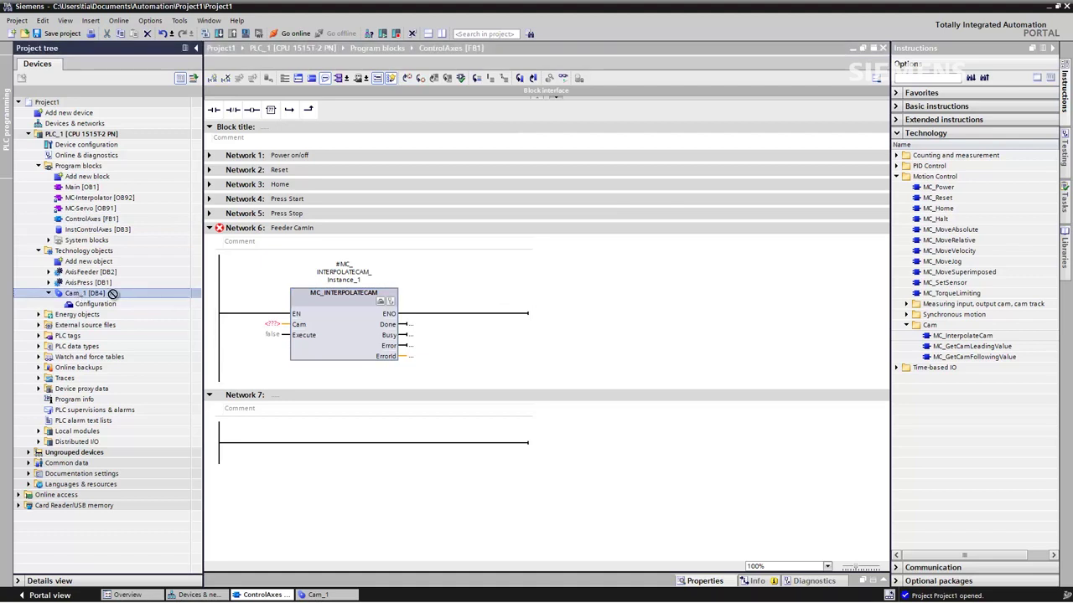
{"action": "left_click_drag", "start_coordinate": [112, 293], "coordinate": [263, 328]}
Set Execute to FeederCamIn and wire Done to #interpolateCamDone, leaving Busy unassigned.
{"action": "left_click", "coordinate": [266, 347]}
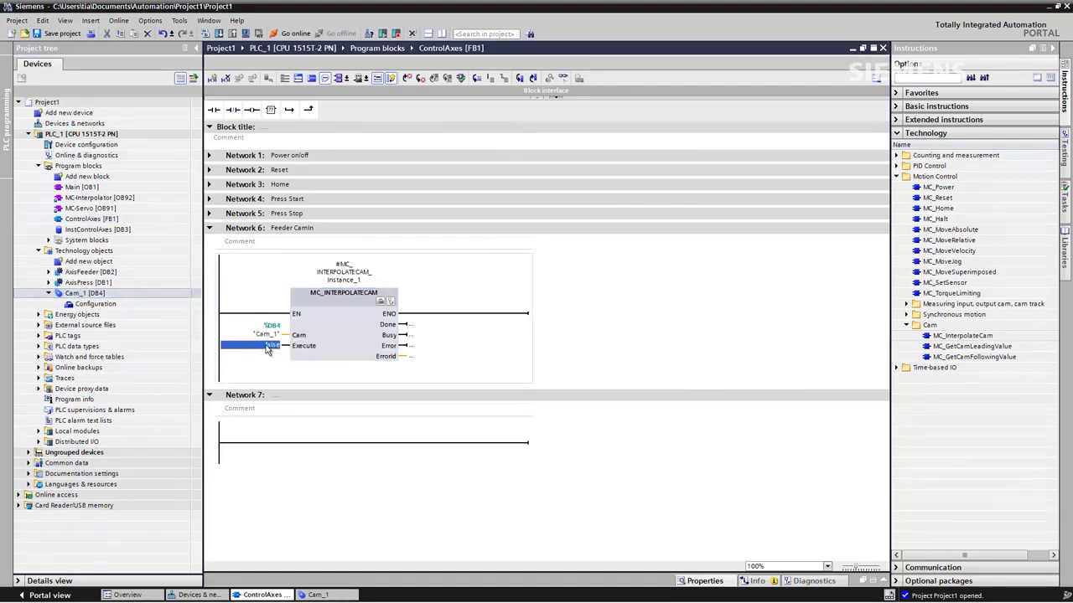
{"action": "type", "text": "fe"}
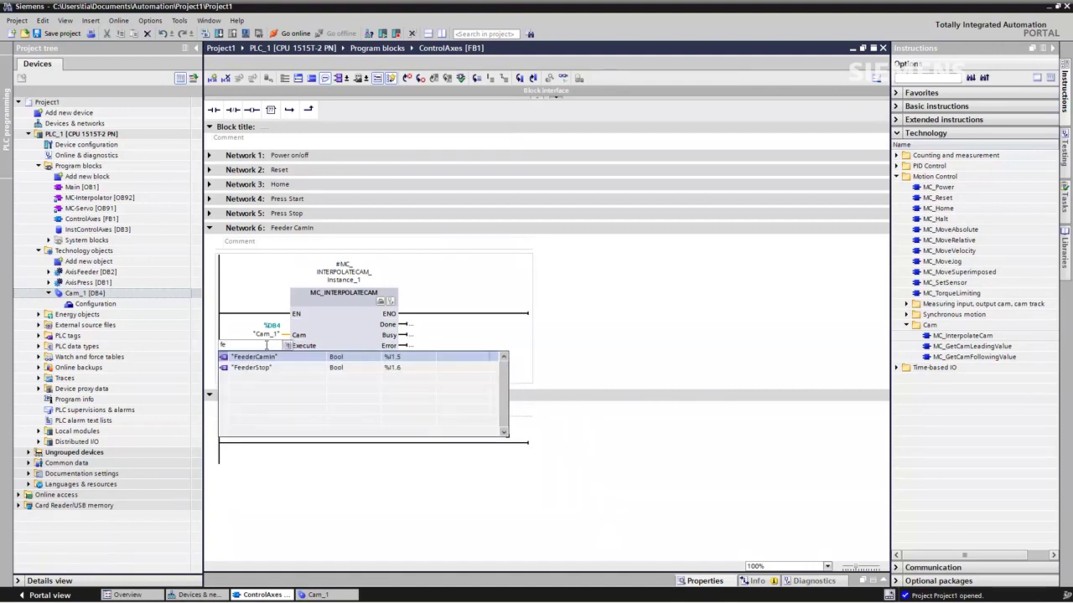
{"action": "left_click", "coordinate": [255, 358]}
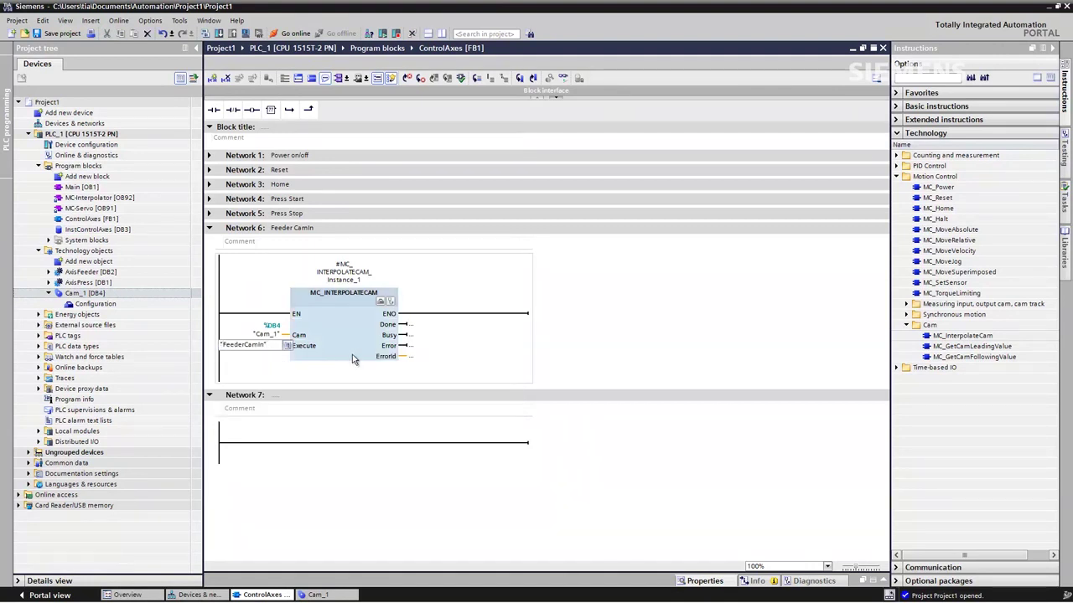
{"action": "left_click", "coordinate": [412, 325]}
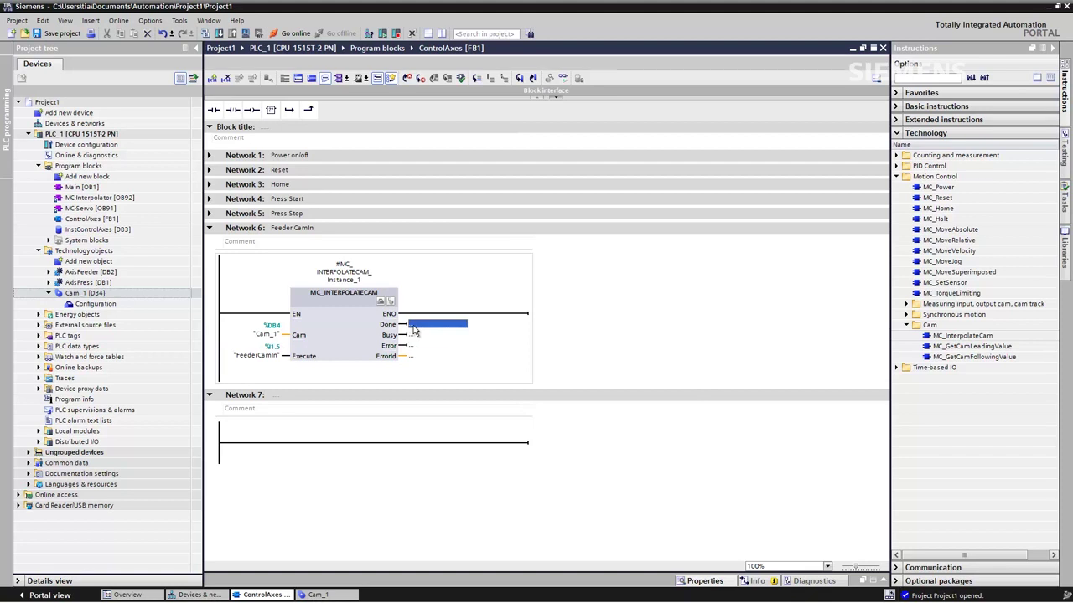
{"action": "type", "text": "int"}
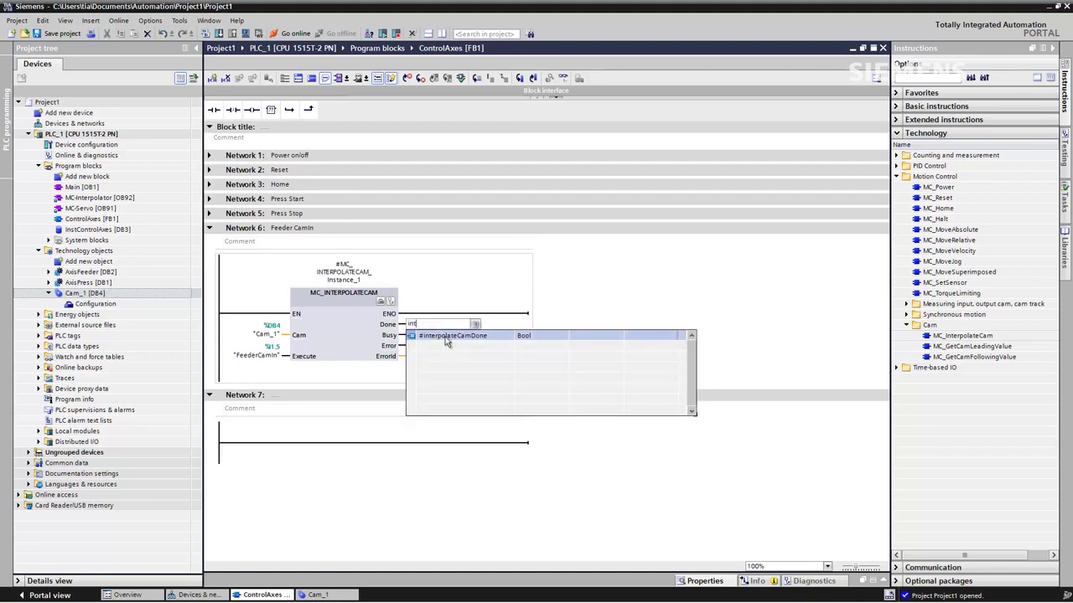
{"action": "left_click", "coordinate": [444, 335]}
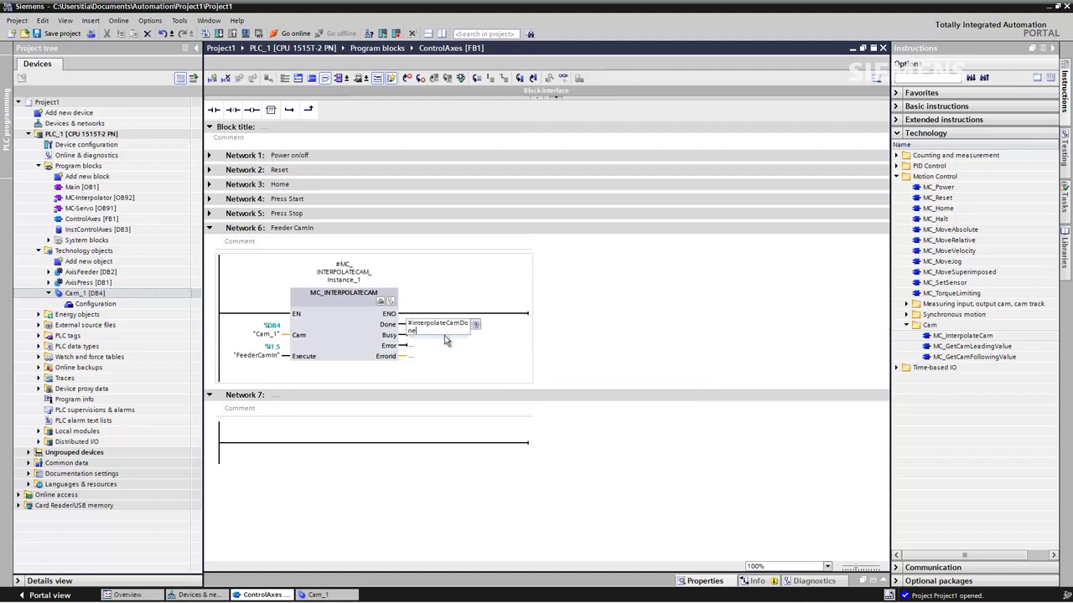
{"action": "left_click", "coordinate": [217, 391]}
{"action": "left_click", "coordinate": [287, 112]}
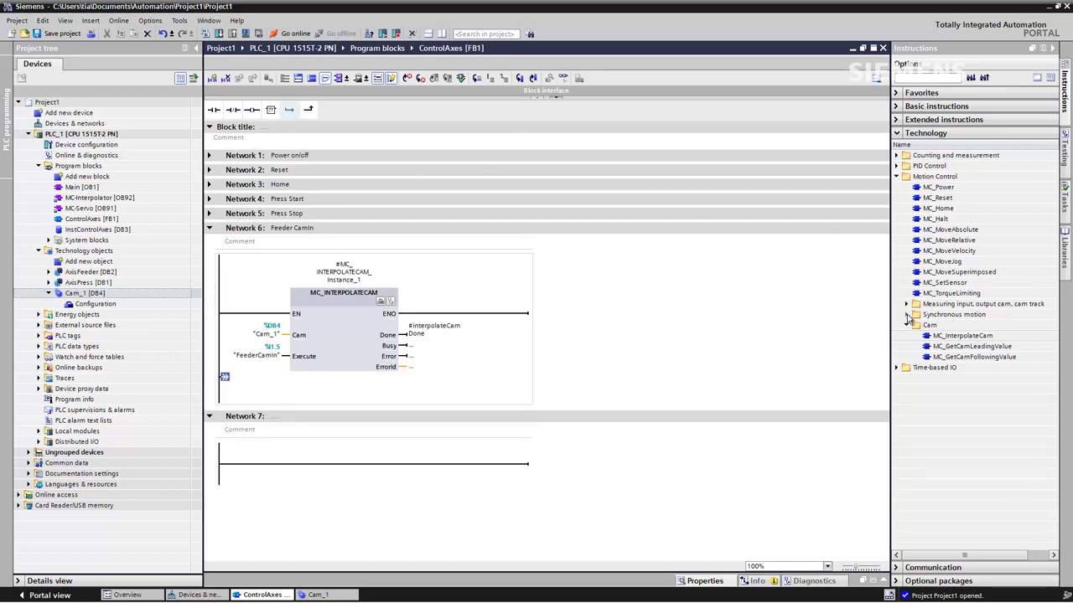
Insert MC_CamIn from Synchronous motion as a multi-instance below MC_INTERPOLATECAM.
{"action": "left_click", "coordinate": [906, 315]}
{"action": "left_click", "coordinate": [945, 376]}
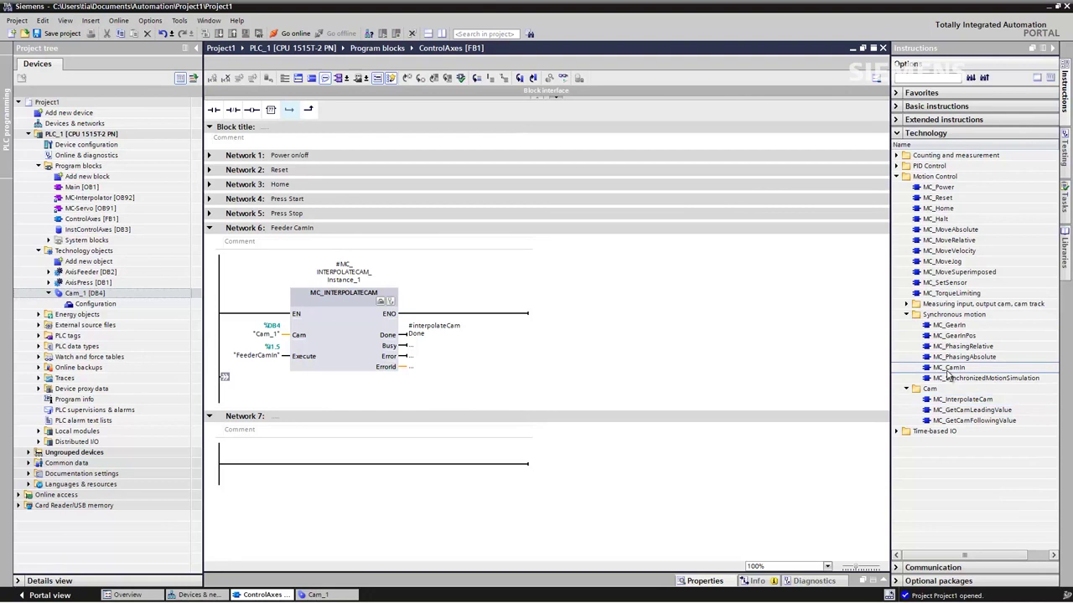
{"action": "left_click_drag", "start_coordinate": [950, 373], "coordinate": [536, 366]}
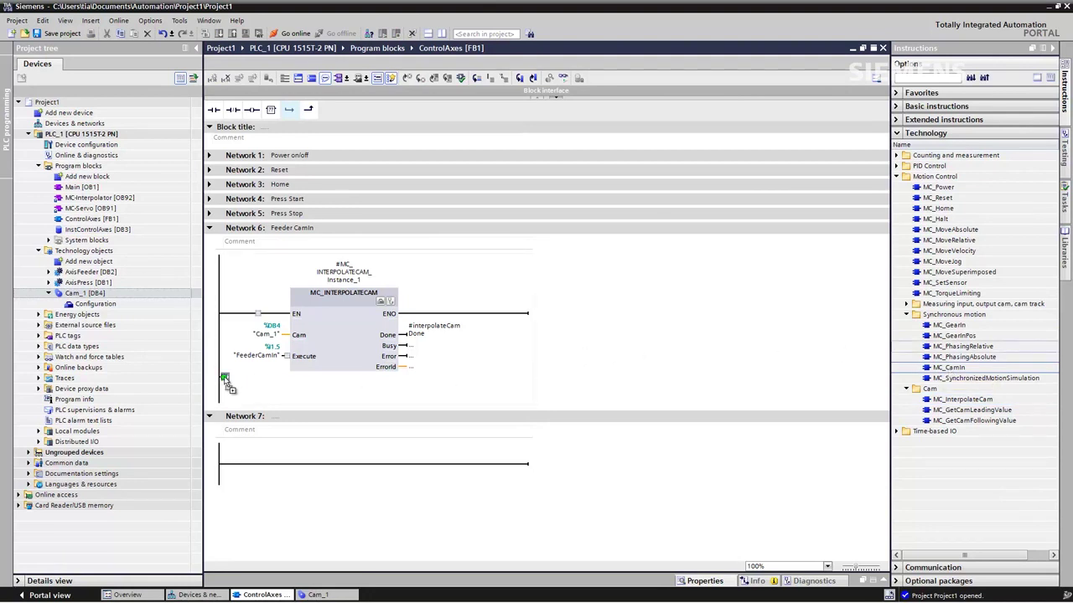
{"action": "left_click_drag", "start_coordinate": [227, 382], "coordinate": [225, 378]}
{"action": "left_click", "coordinate": [415, 310]}
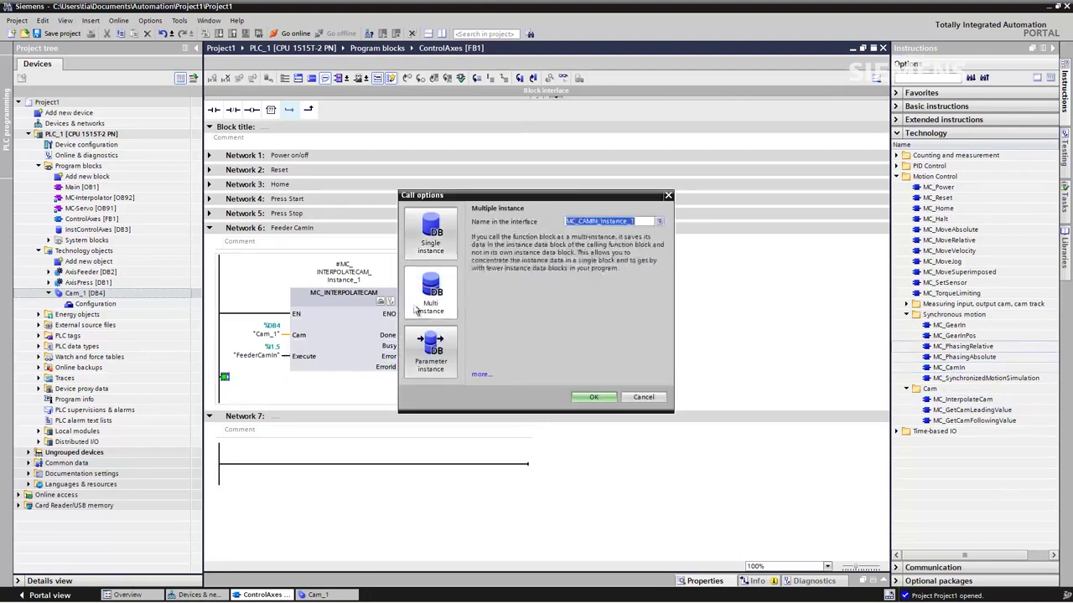
{"action": "left_click", "coordinate": [578, 398]}
{"action": "scroll", "coordinate": [651, 397], "scroll_direction": "down", "scroll_amount": 2}
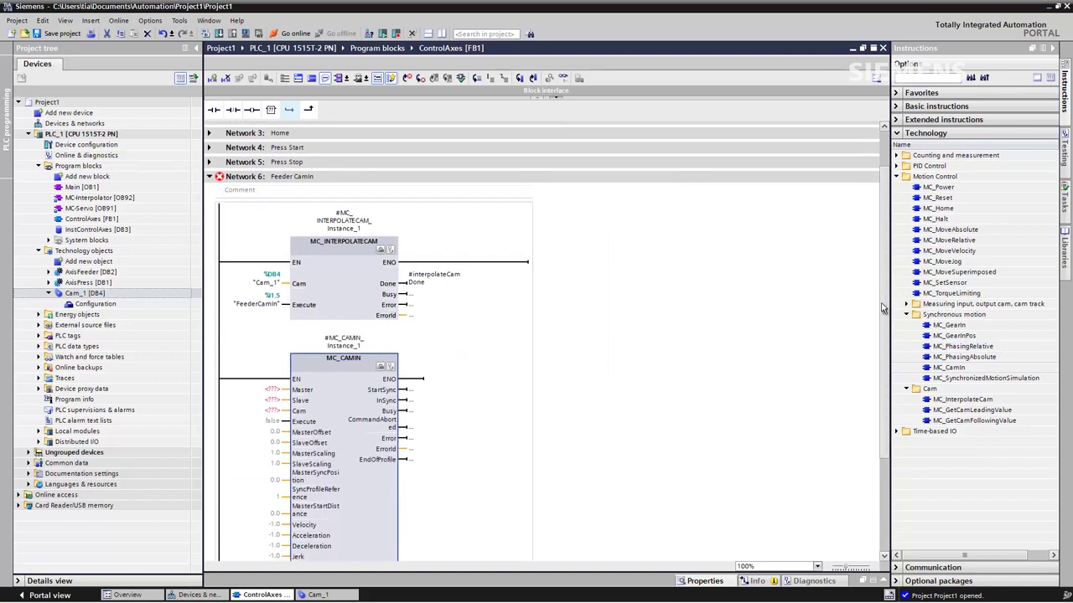
{"action": "scroll", "coordinate": [882, 308], "scroll_direction": "down", "scroll_amount": 2}
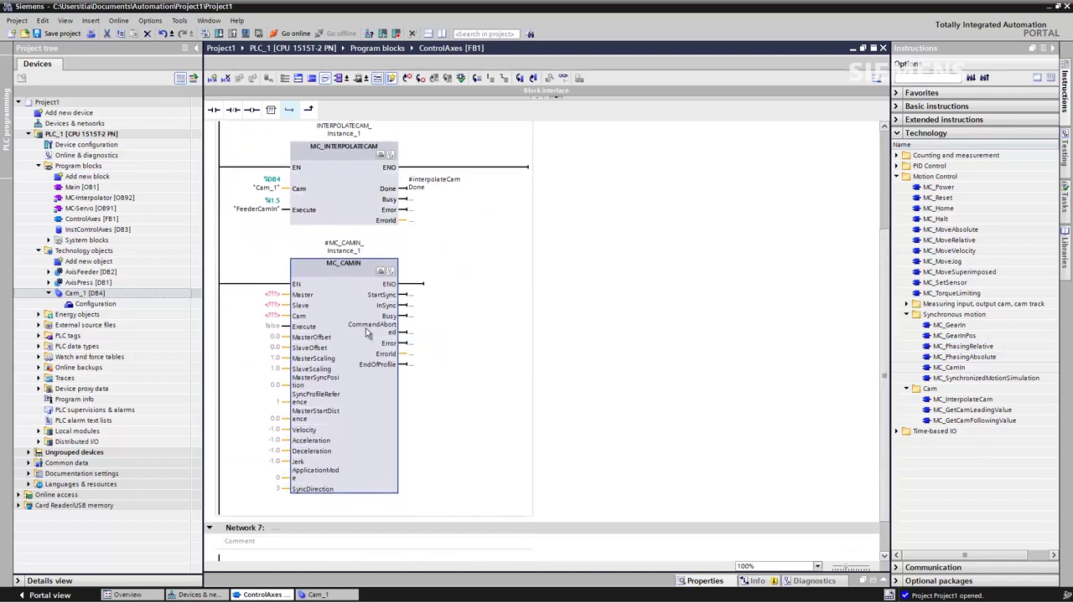
Assign AxisPress as Master, AxisFeeder as Slave, and Cam_1 as Cam on MC_CAMIN.
{"action": "left_click_drag", "start_coordinate": [84, 282], "coordinate": [270, 299]}
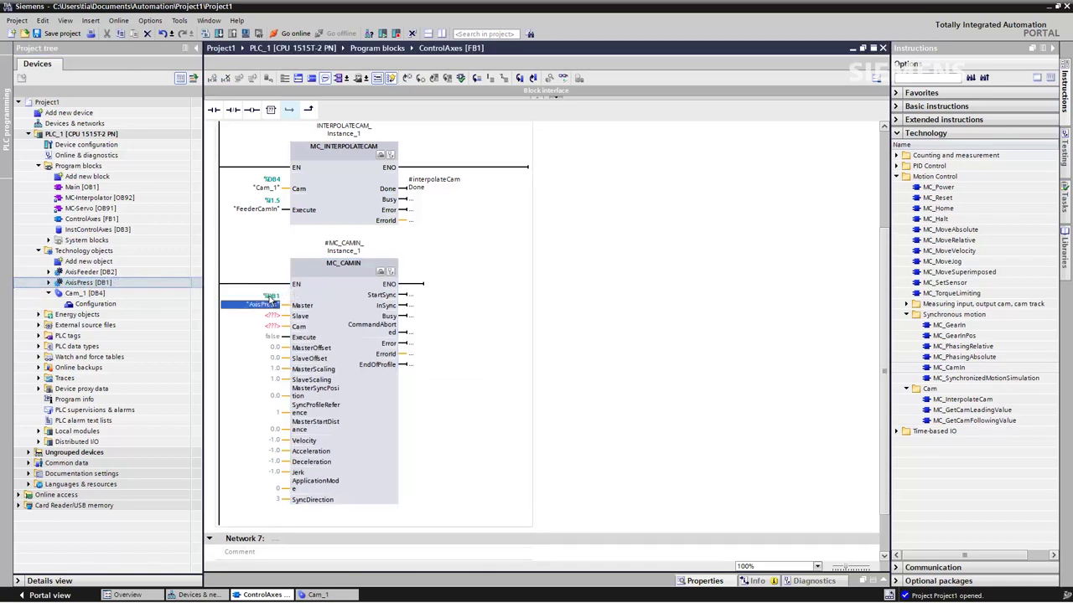
{"action": "left_click", "coordinate": [87, 275]}
{"action": "left_click_drag", "start_coordinate": [84, 279], "coordinate": [266, 319]}
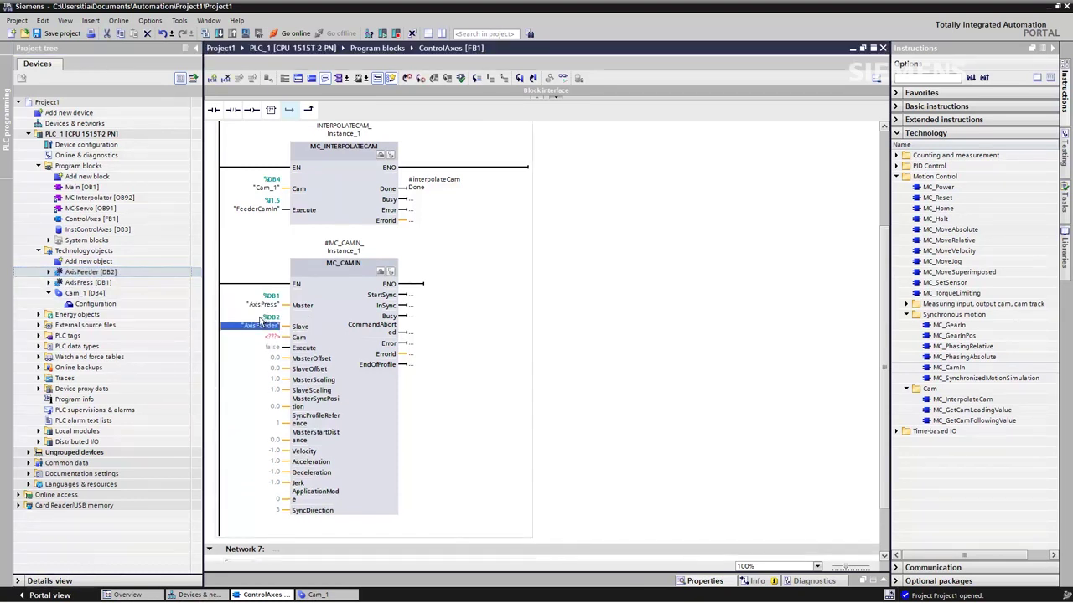
{"action": "left_click", "coordinate": [77, 296]}
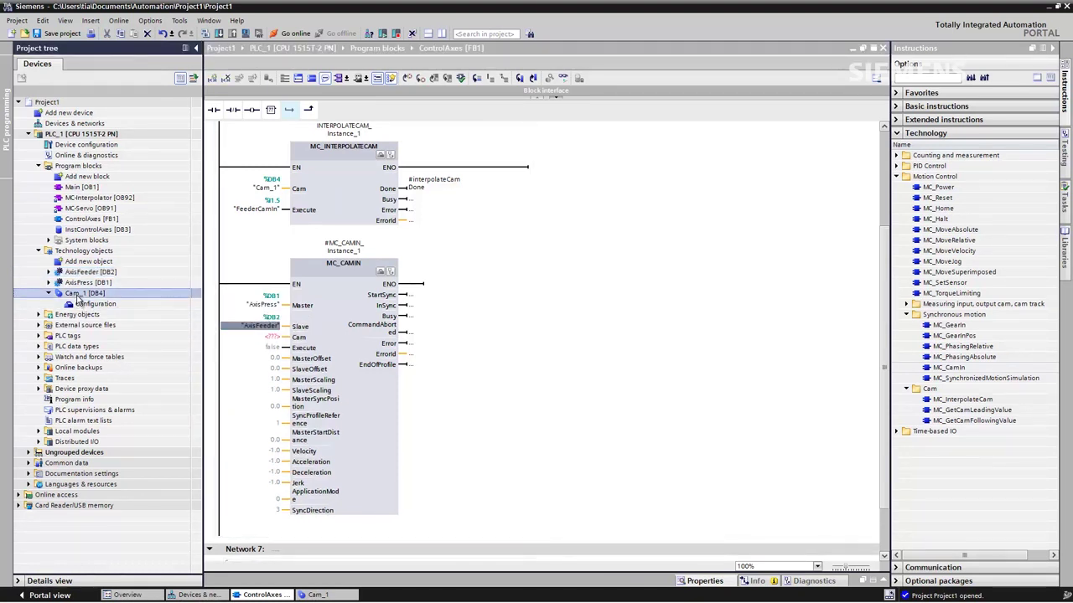
{"action": "left_click_drag", "start_coordinate": [78, 297], "coordinate": [260, 342]}
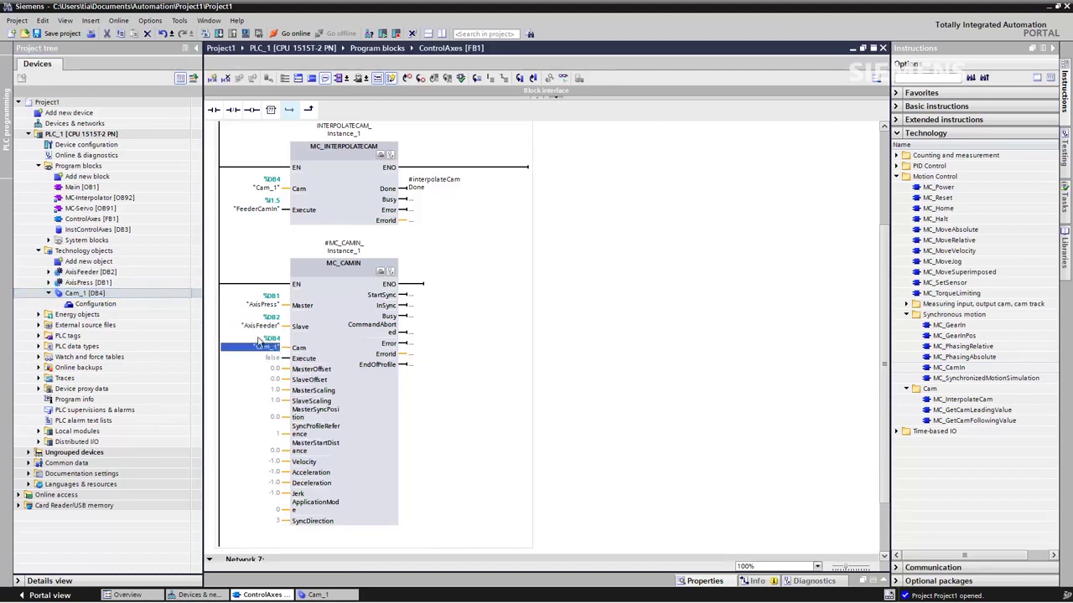
{"action": "left_click", "coordinate": [415, 188]}
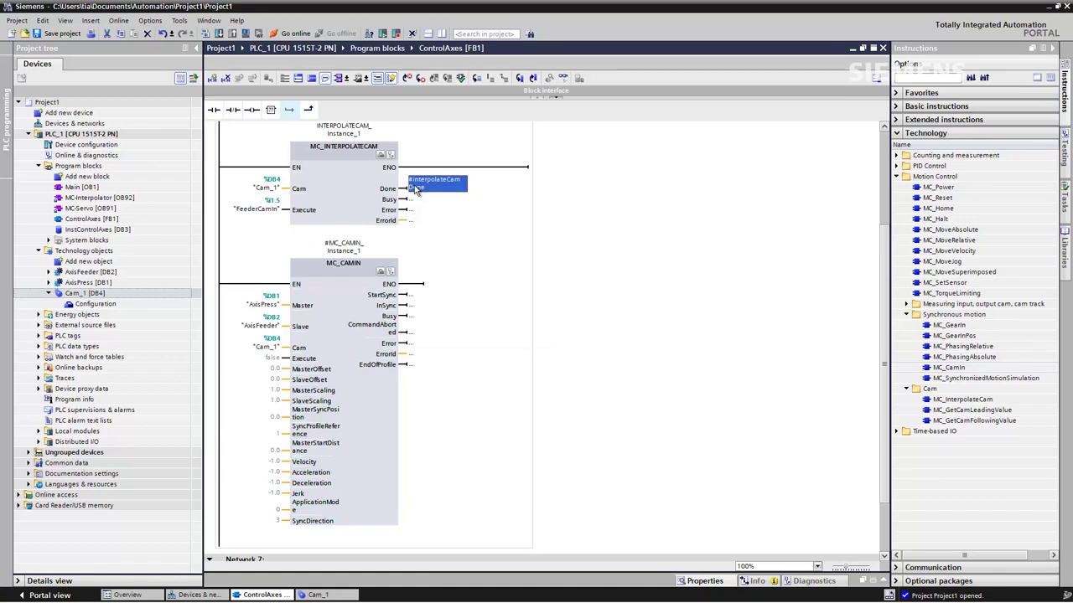
Copy #interpolateCamDone from MC_INTERPOLATECAM's Done and paste it onto MC_CAMIN's Execute.
{"action": "right_click", "coordinate": [416, 191]}
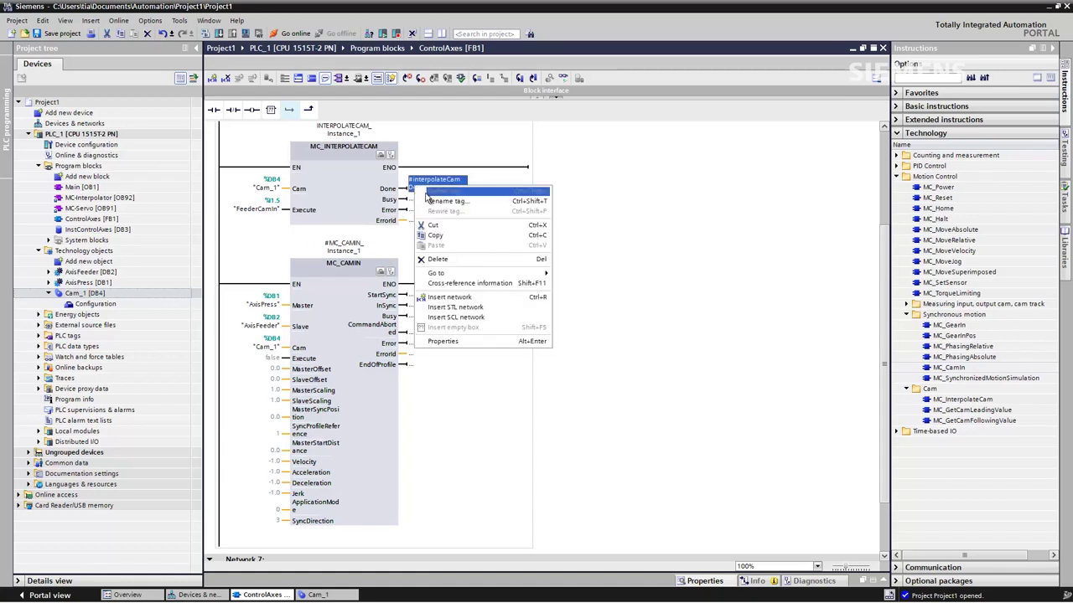
{"action": "left_click", "coordinate": [437, 235]}
{"action": "left_click", "coordinate": [271, 360]}
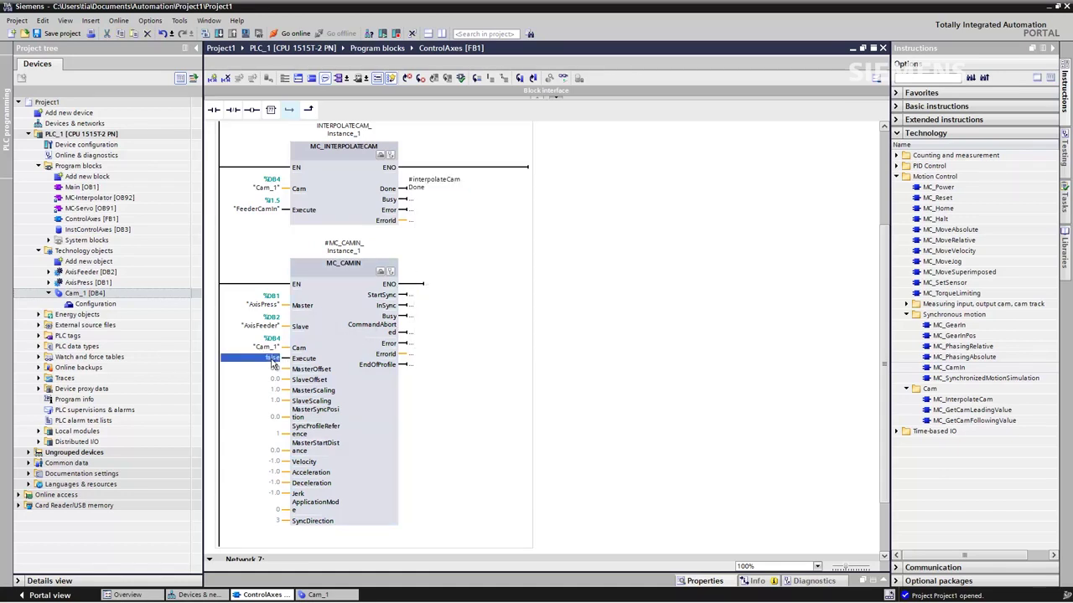
{"action": "right_click", "coordinate": [272, 360]}
{"action": "left_click", "coordinate": [293, 419]}
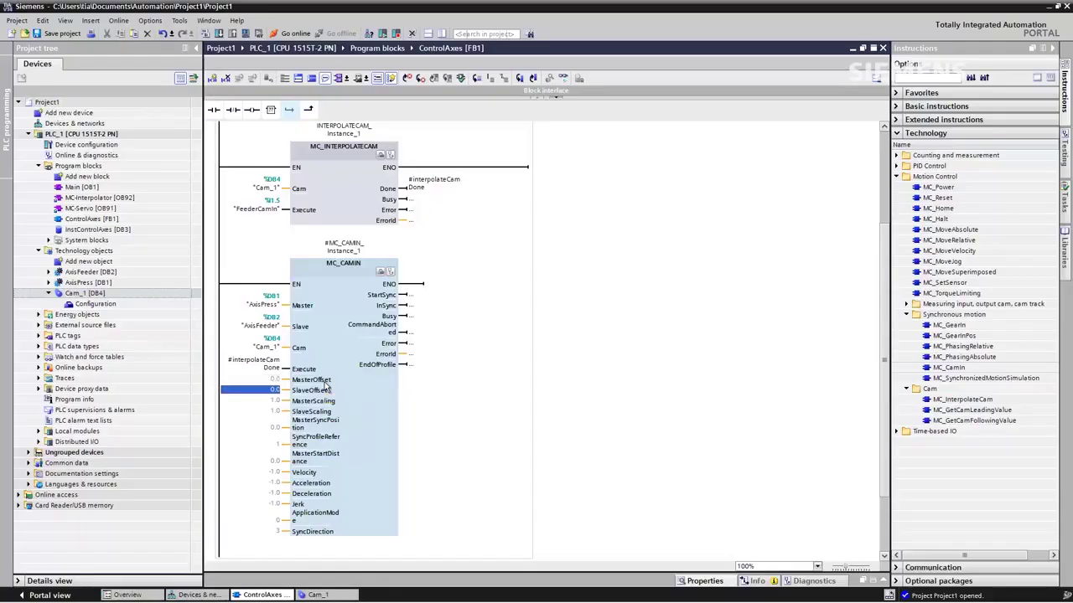
Set MC_CAMIN's SyncProfileReference to 0 and ApplicationMode to 1.
{"action": "key", "text": "Down"}
{"action": "key", "text": "Down"}
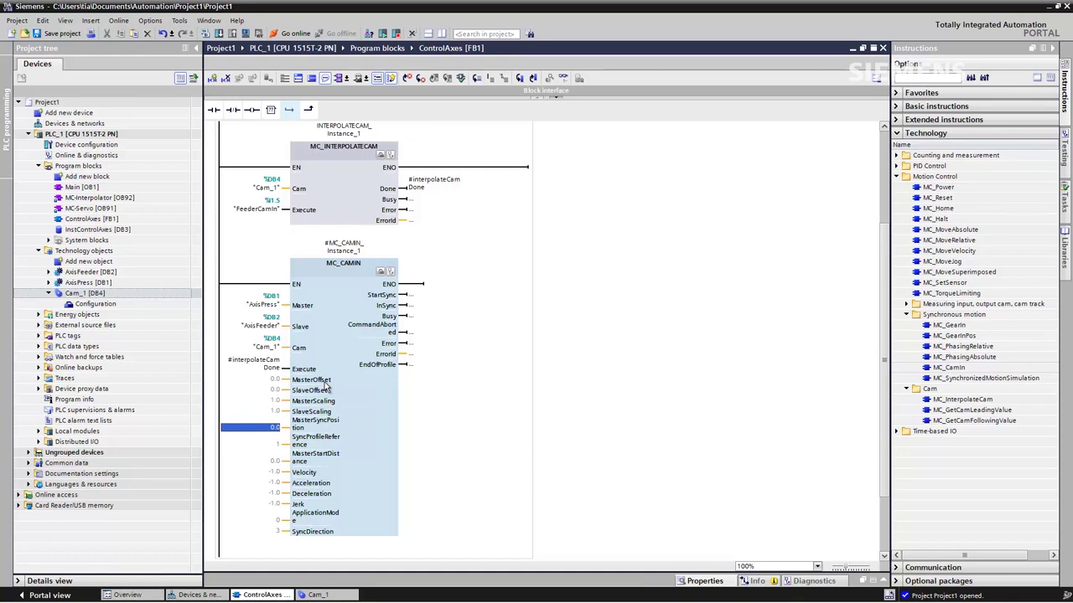
{"action": "key", "text": "Down"}
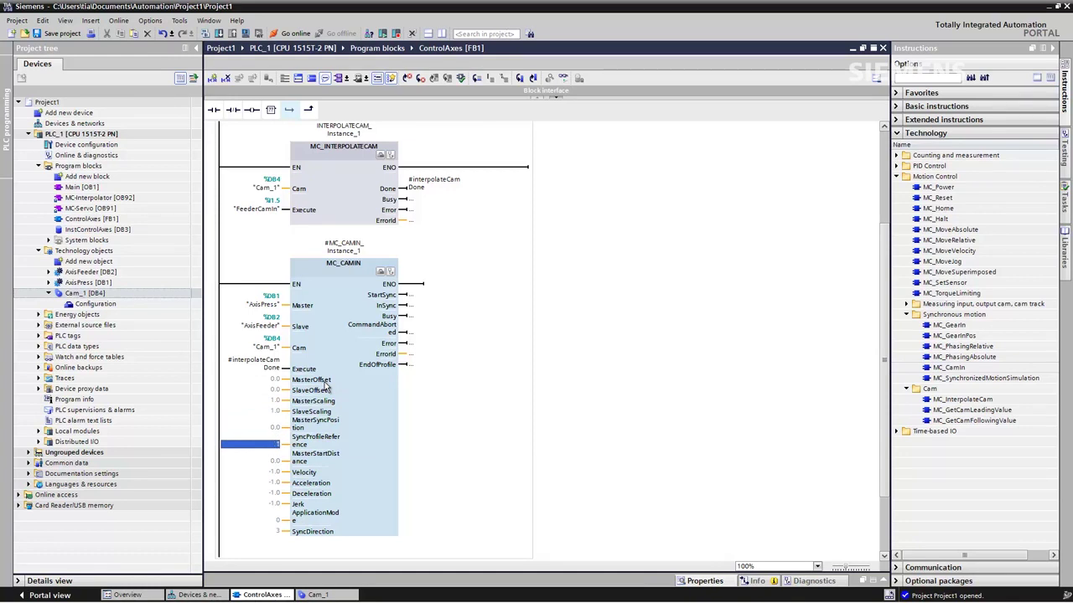
{"action": "type", "text": "0"}
{"action": "key", "text": "Return"}
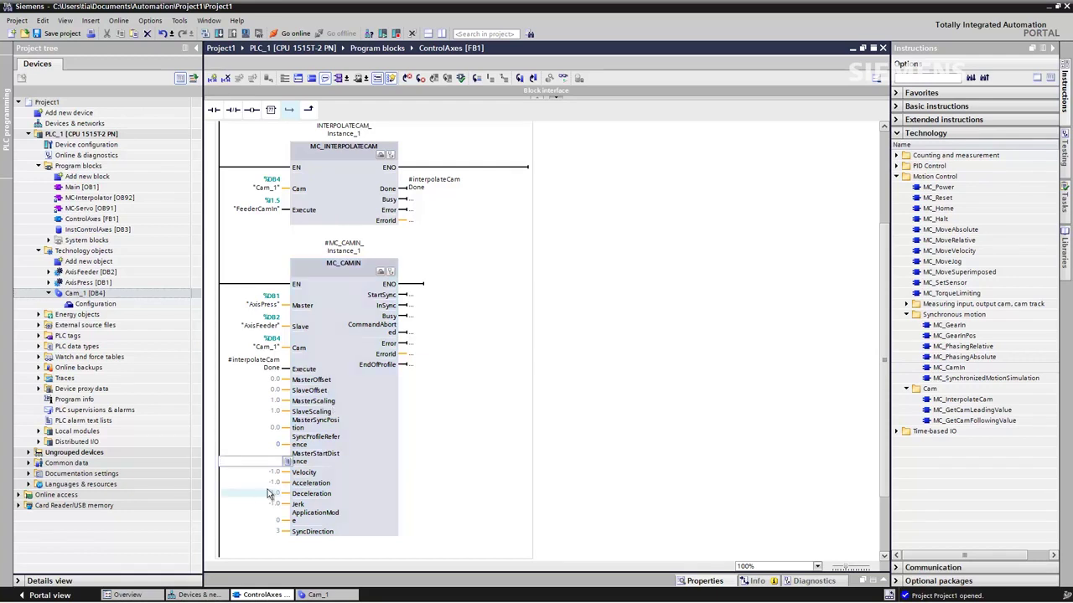
{"action": "left_click", "coordinate": [276, 521]}
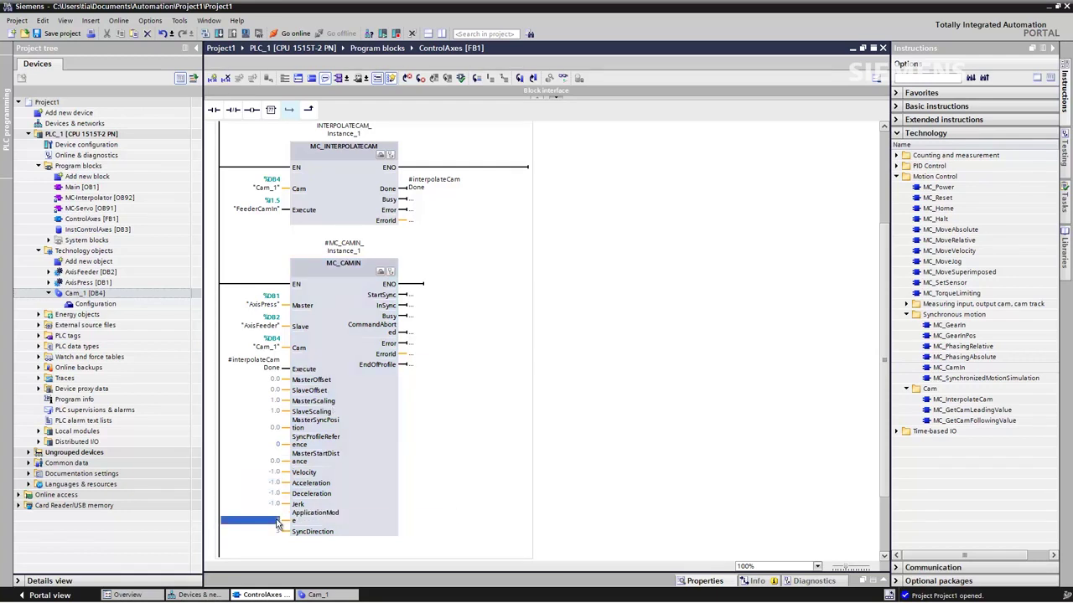
{"action": "type", "text": "1"}
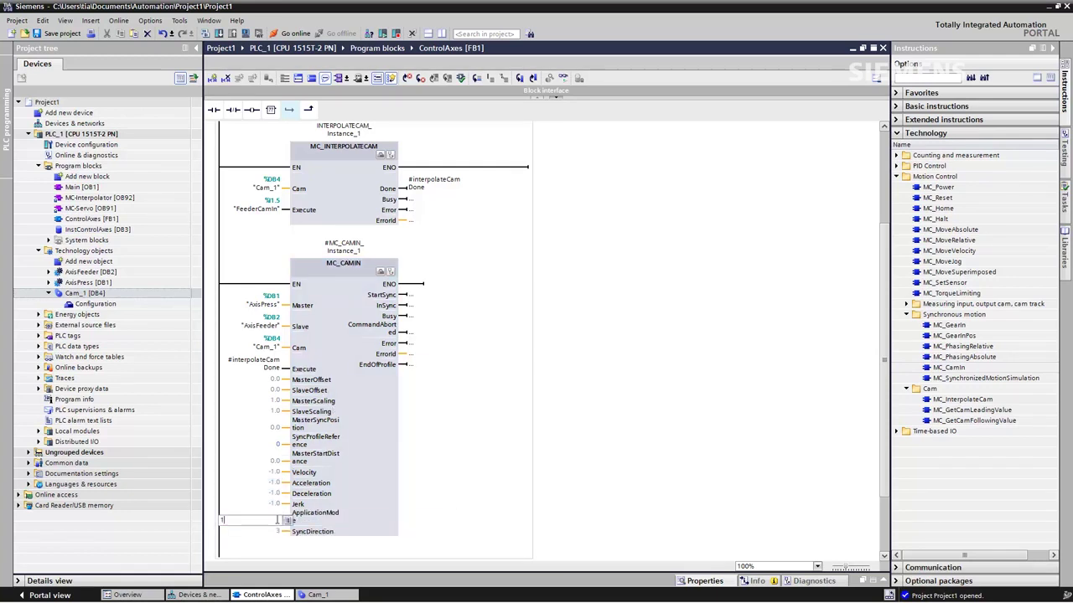
{"action": "key", "text": "Return"}
{"action": "left_click", "coordinate": [375, 529]}
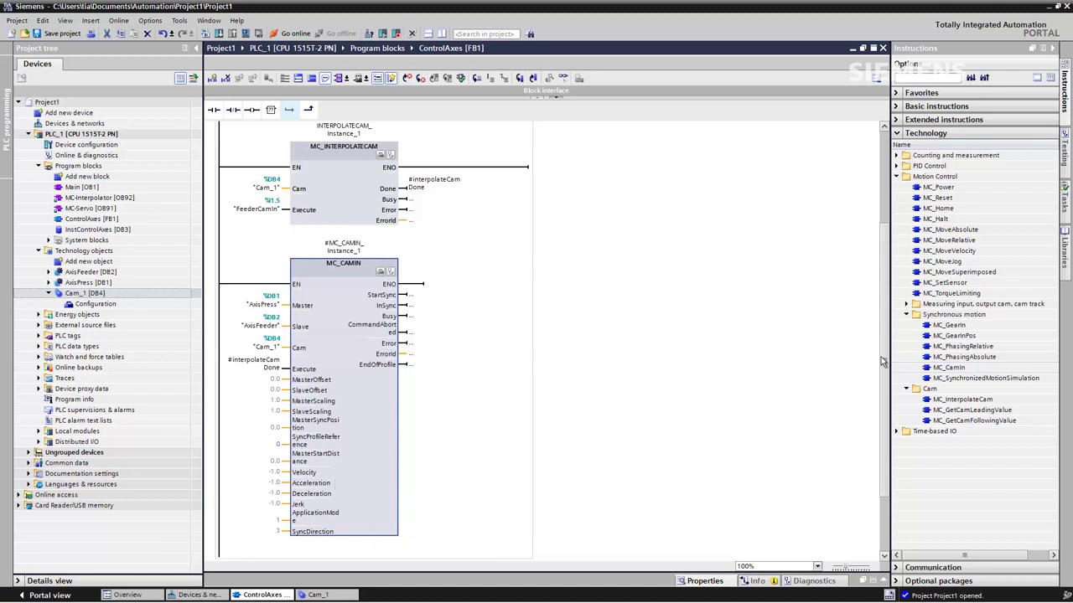
Check MC_CAMIN's Slave operand AxisFeeder and Cam operand Cam_1.
{"action": "scroll", "coordinate": [885, 360], "scroll_direction": "down", "scroll_amount": 2}
{"action": "left_click", "coordinate": [277, 287]}
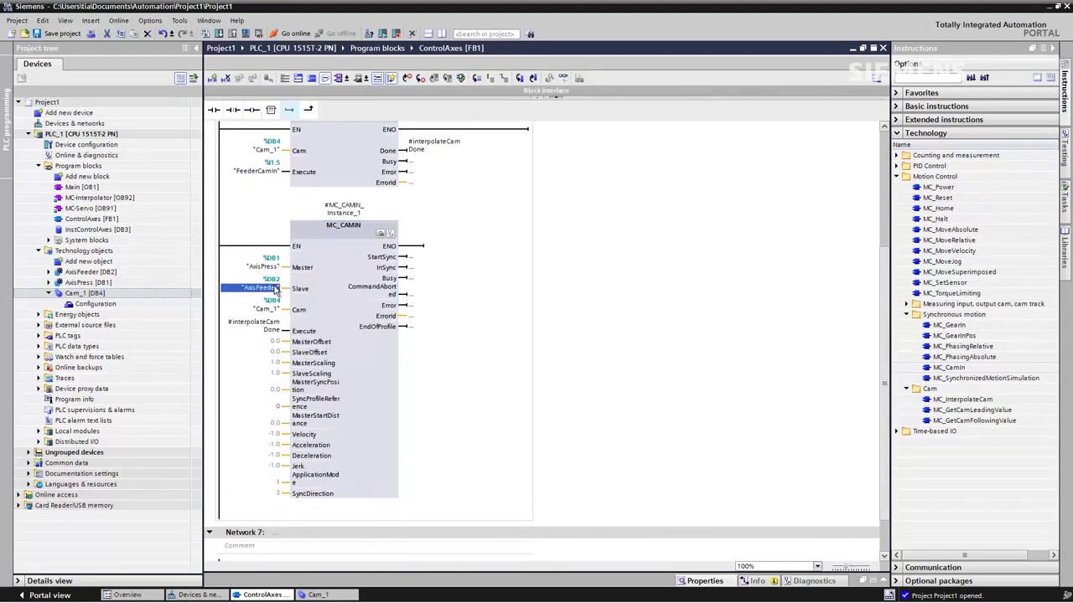
{"action": "left_click", "coordinate": [266, 311]}
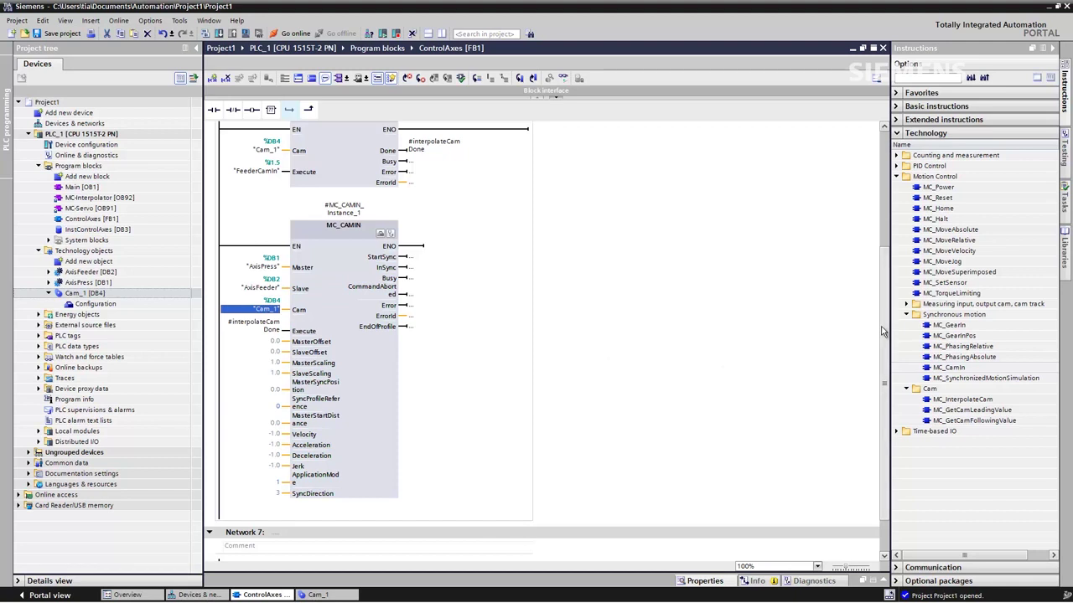
{"action": "scroll", "coordinate": [884, 348], "scroll_direction": "down", "scroll_amount": 2}
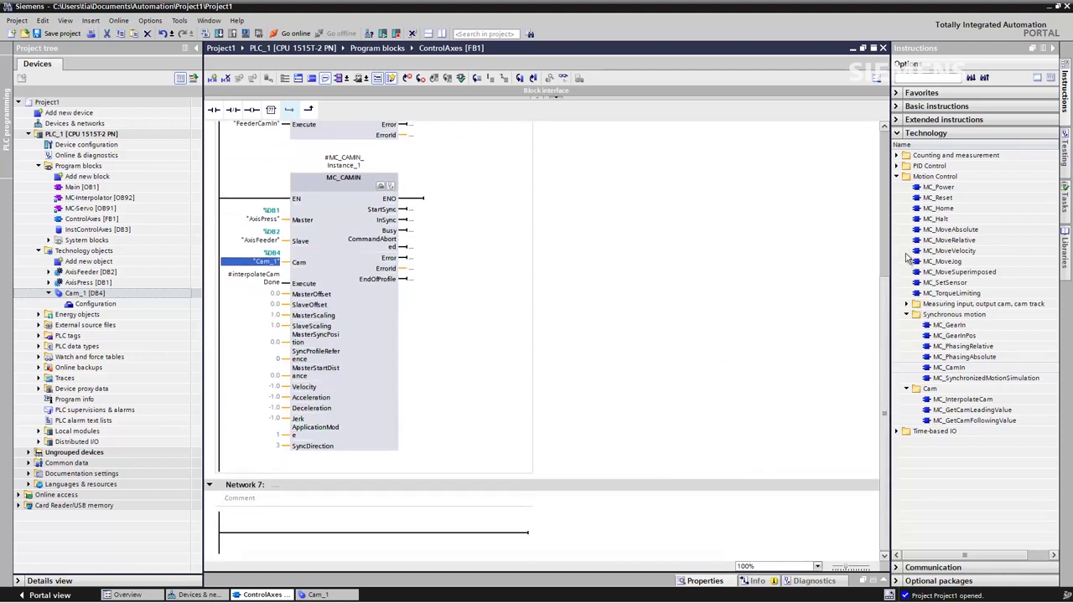
Insert MC_MoveAbsolute as a multi-instance in Network 7 with AxisFeeder [DB2] as its Axis.
{"action": "mouse_move", "coordinate": [941, 231]}
{"action": "left_mouse_down"}
{"action": "mouse_move", "coordinate": [893, 232]}
{"action": "mouse_move", "coordinate": [444, 531]}
{"action": "mouse_move", "coordinate": [412, 532]}
{"action": "left_mouse_up"}
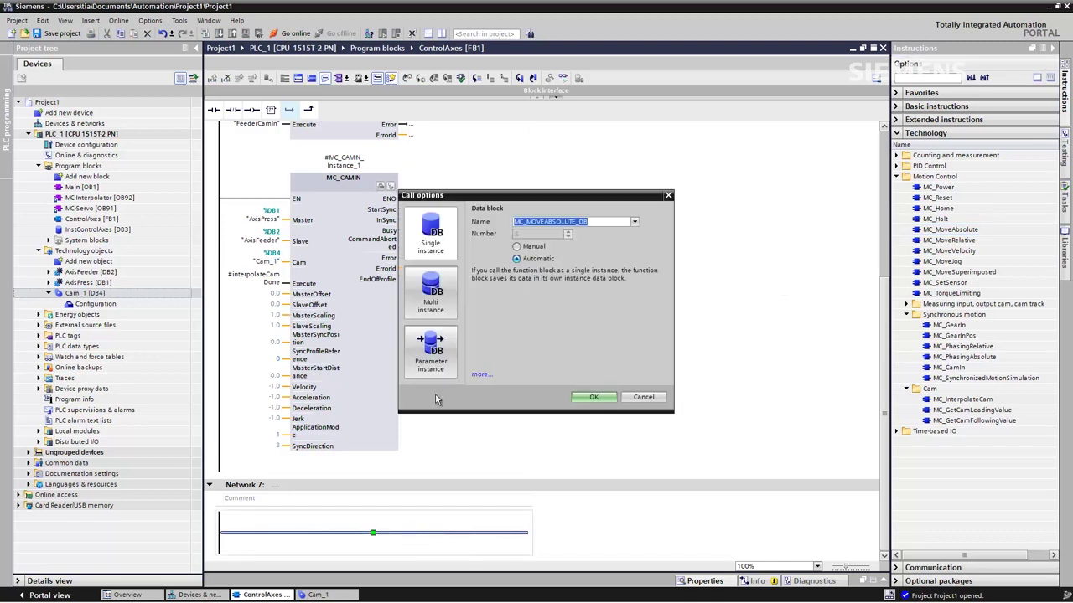
{"action": "left_click", "coordinate": [429, 293]}
{"action": "left_click", "coordinate": [591, 398]}
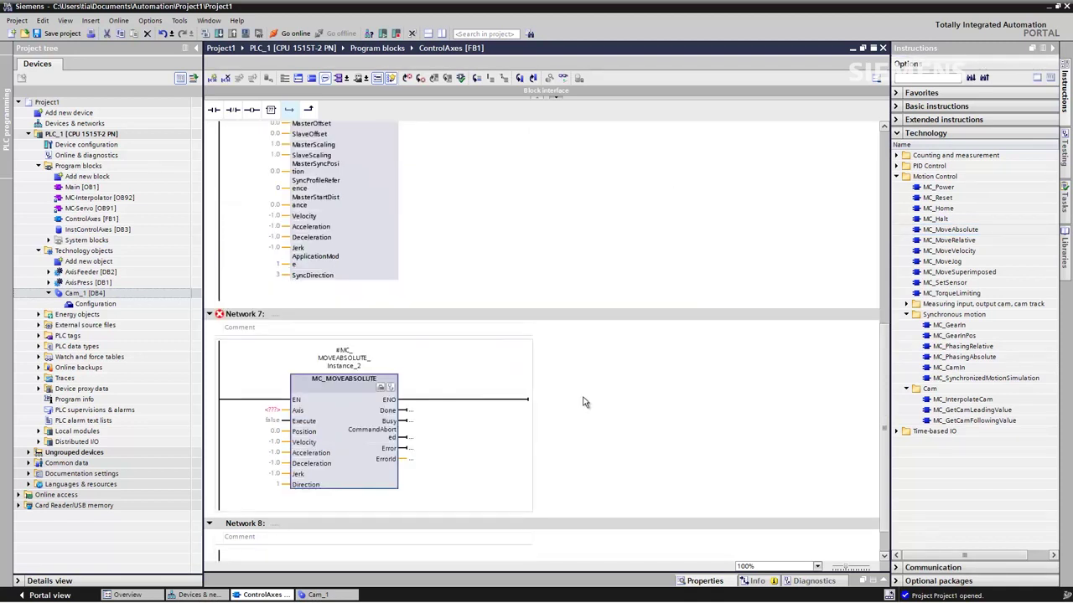
{"action": "mouse_move", "coordinate": [76, 277]}
{"action": "left_mouse_down"}
{"action": "mouse_move", "coordinate": [209, 351]}
{"action": "mouse_move", "coordinate": [265, 419]}
{"action": "left_mouse_up"}
{"action": "left_click", "coordinate": [266, 430]}
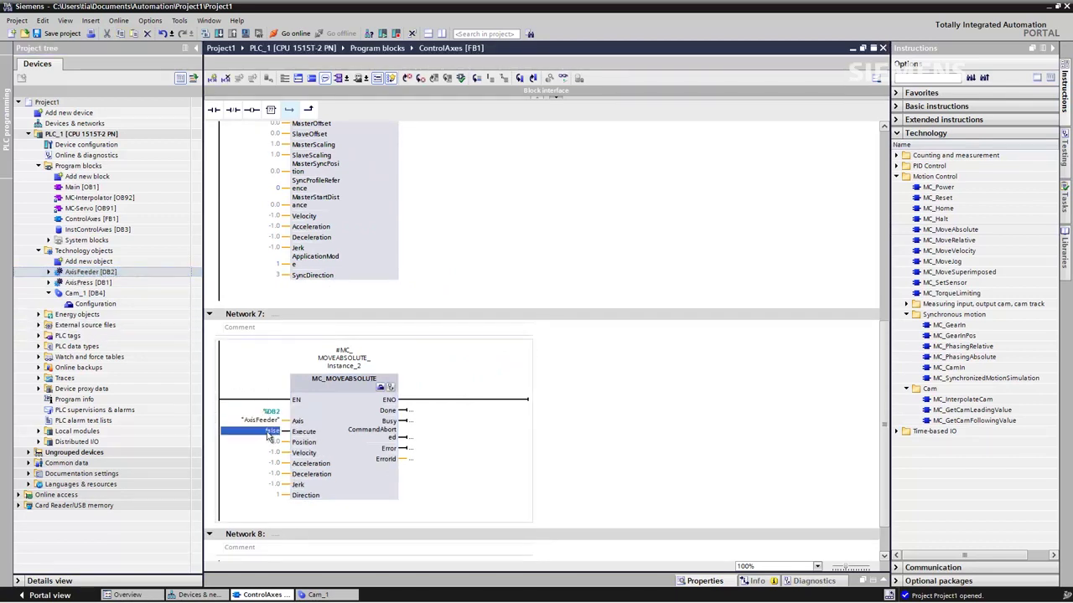